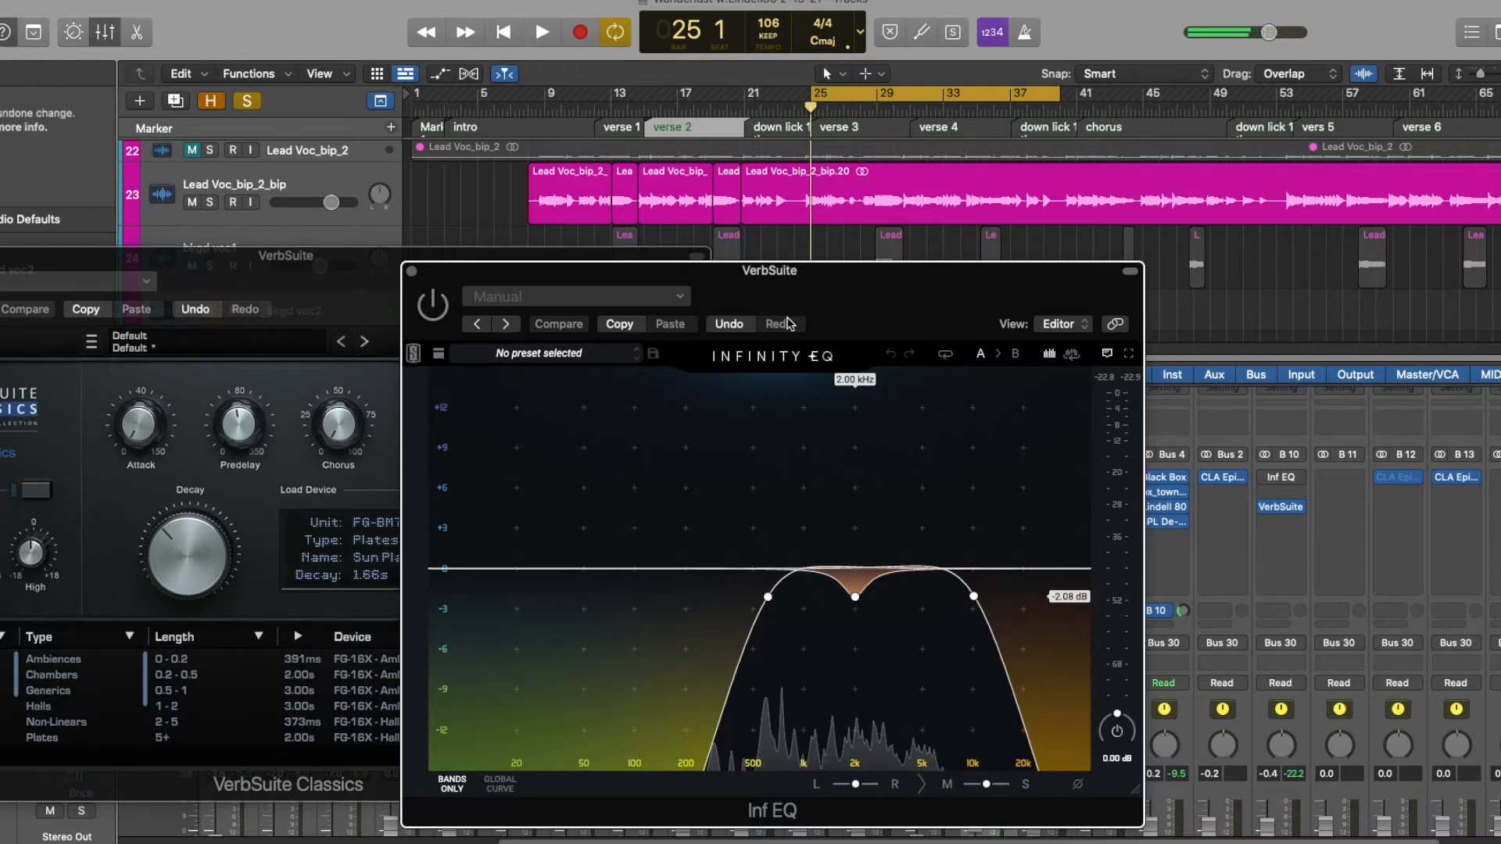
Reopen the Inf EQ plug-in on the B 10 bus, switch it on, and move its window clear of the channel strips
{"action": "left_click_drag", "start_coordinate": [874, 278], "coordinate": [633, 281]}
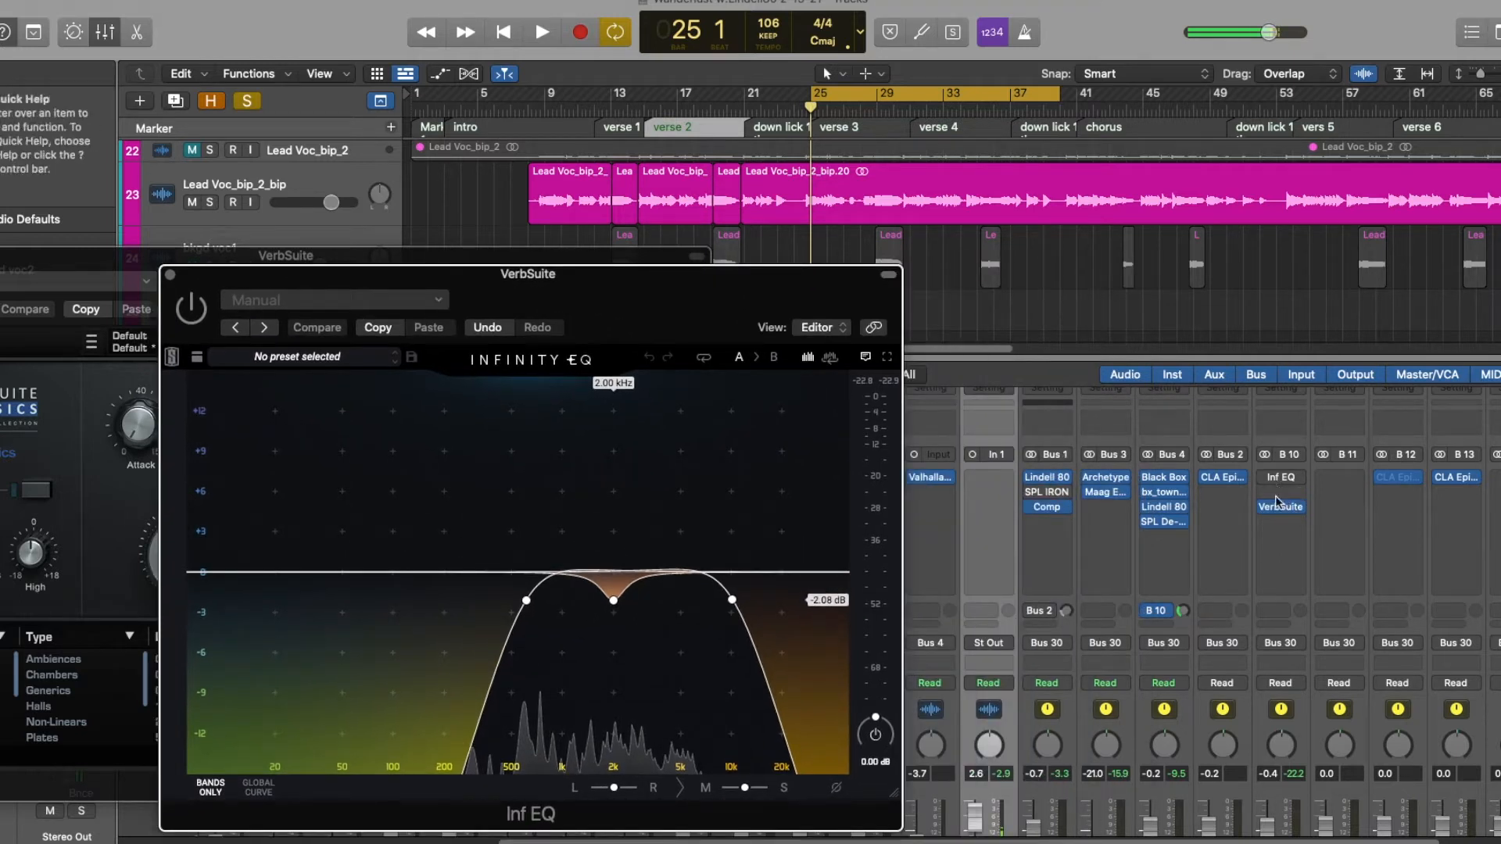
{"action": "left_click", "coordinate": [1099, 550]}
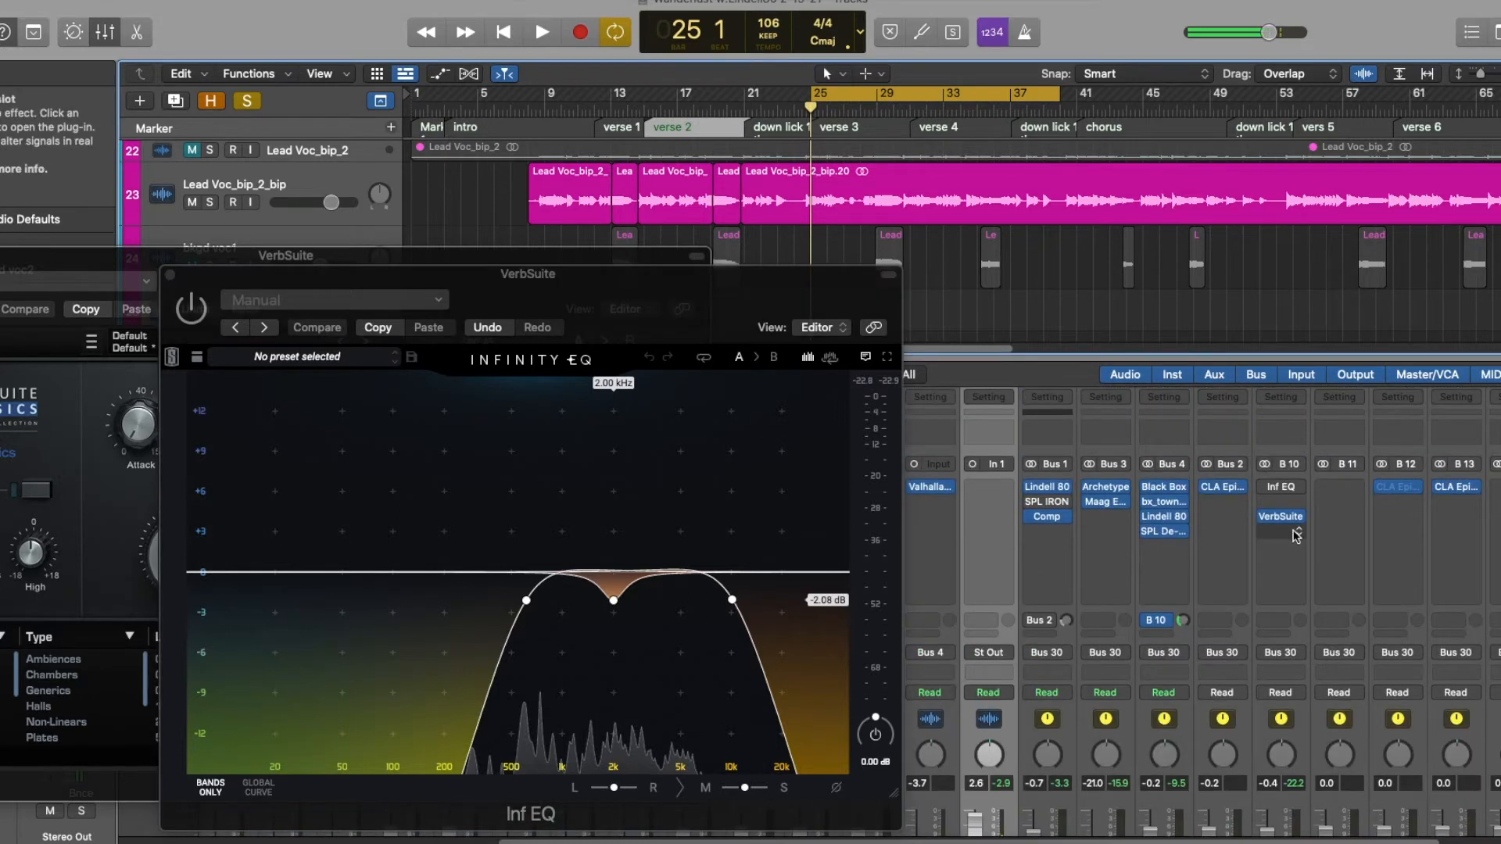
{"action": "left_click", "coordinate": [1282, 489]}
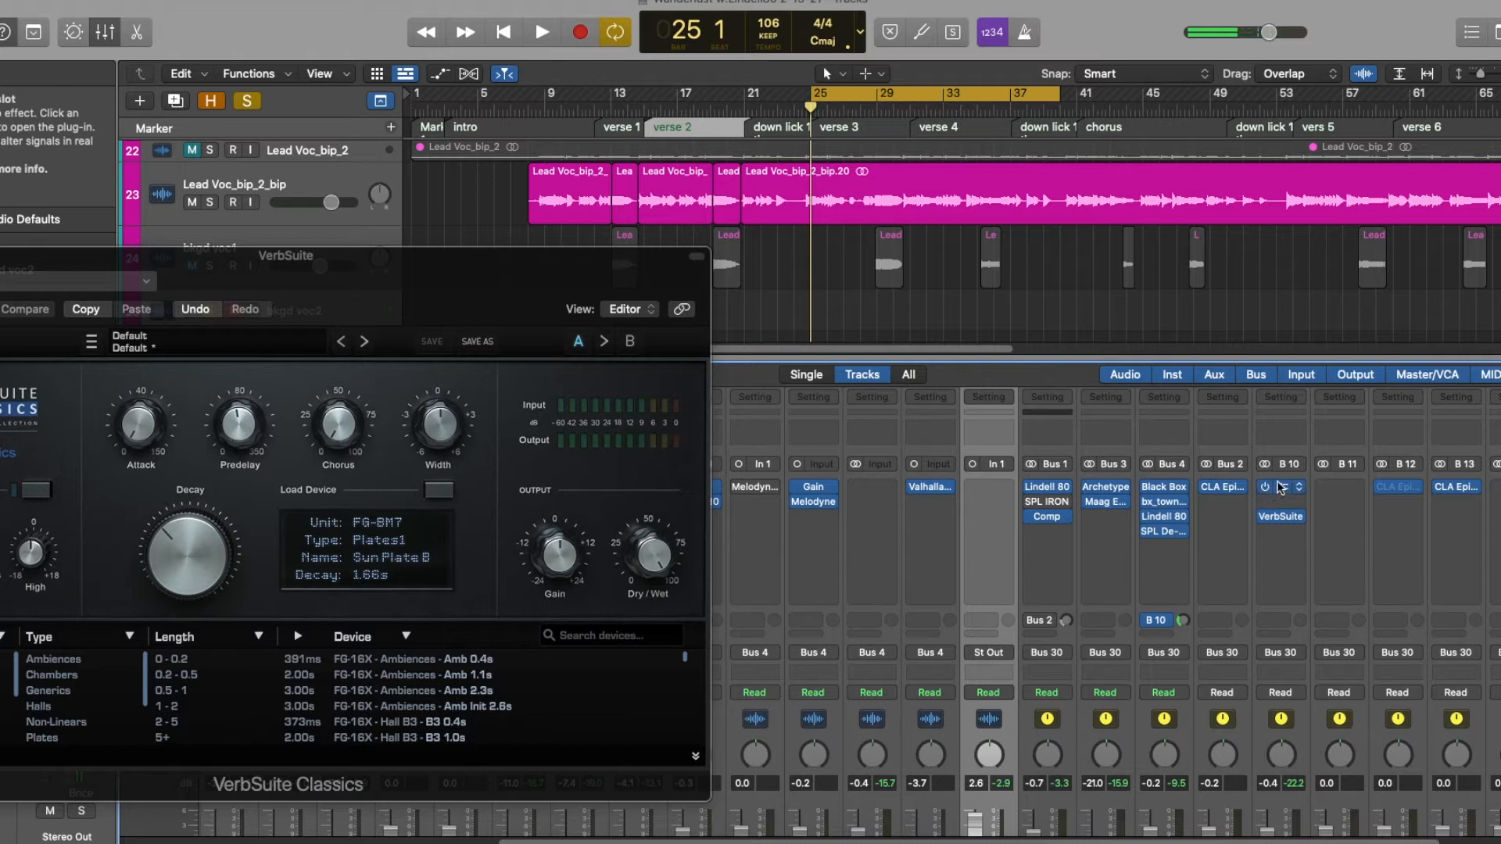
{"action": "left_click", "coordinate": [1281, 486]}
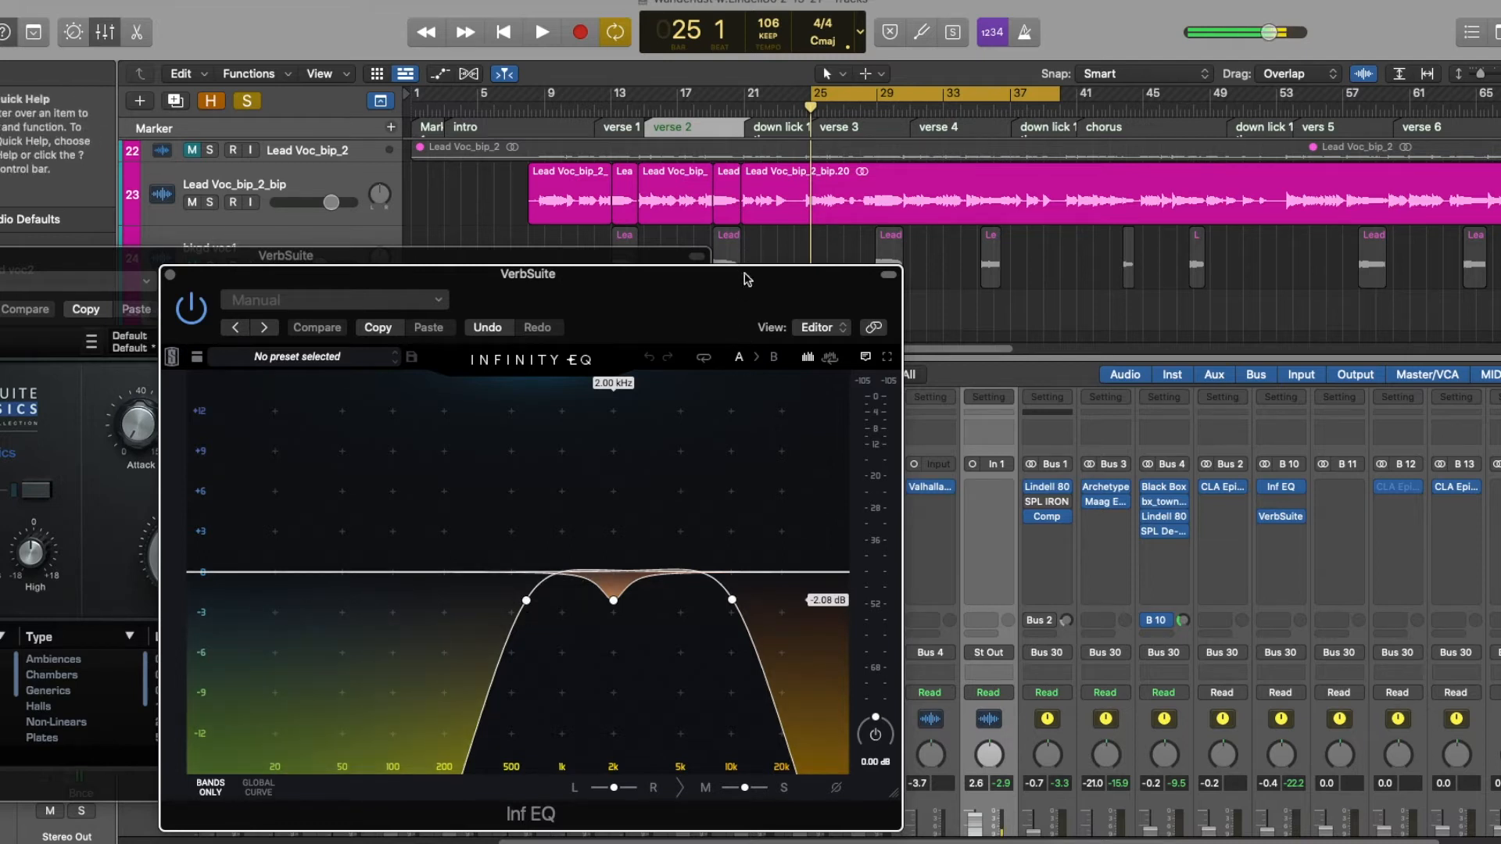
{"action": "left_click_drag", "start_coordinate": [747, 279], "coordinate": [741, 202]}
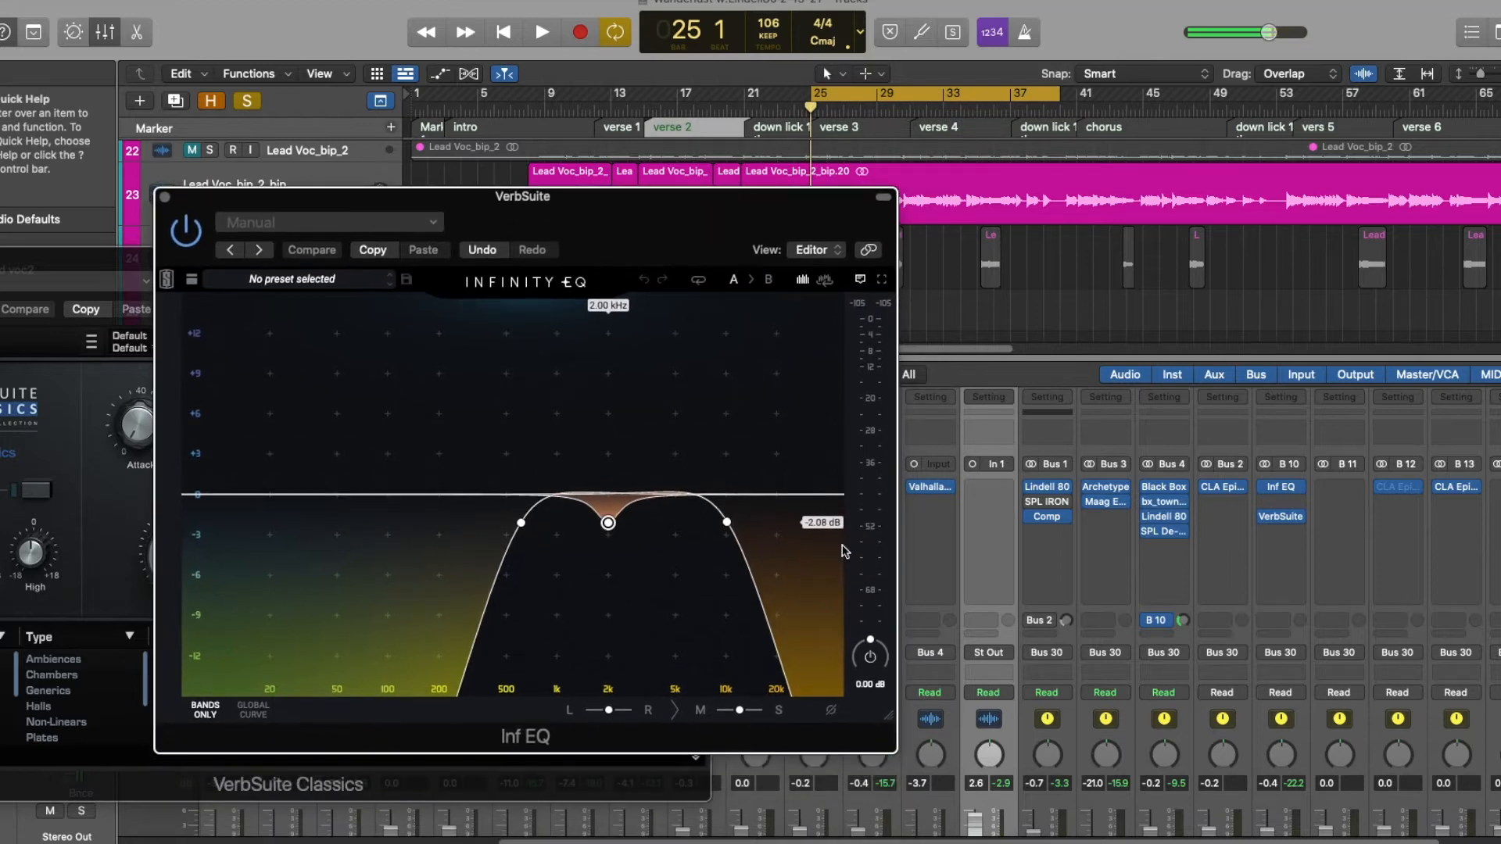
Examine the low-cut and high-cut bands of the Inf EQ placed before VerbSuite on the B 10 bus
{"action": "left_click", "coordinate": [521, 523]}
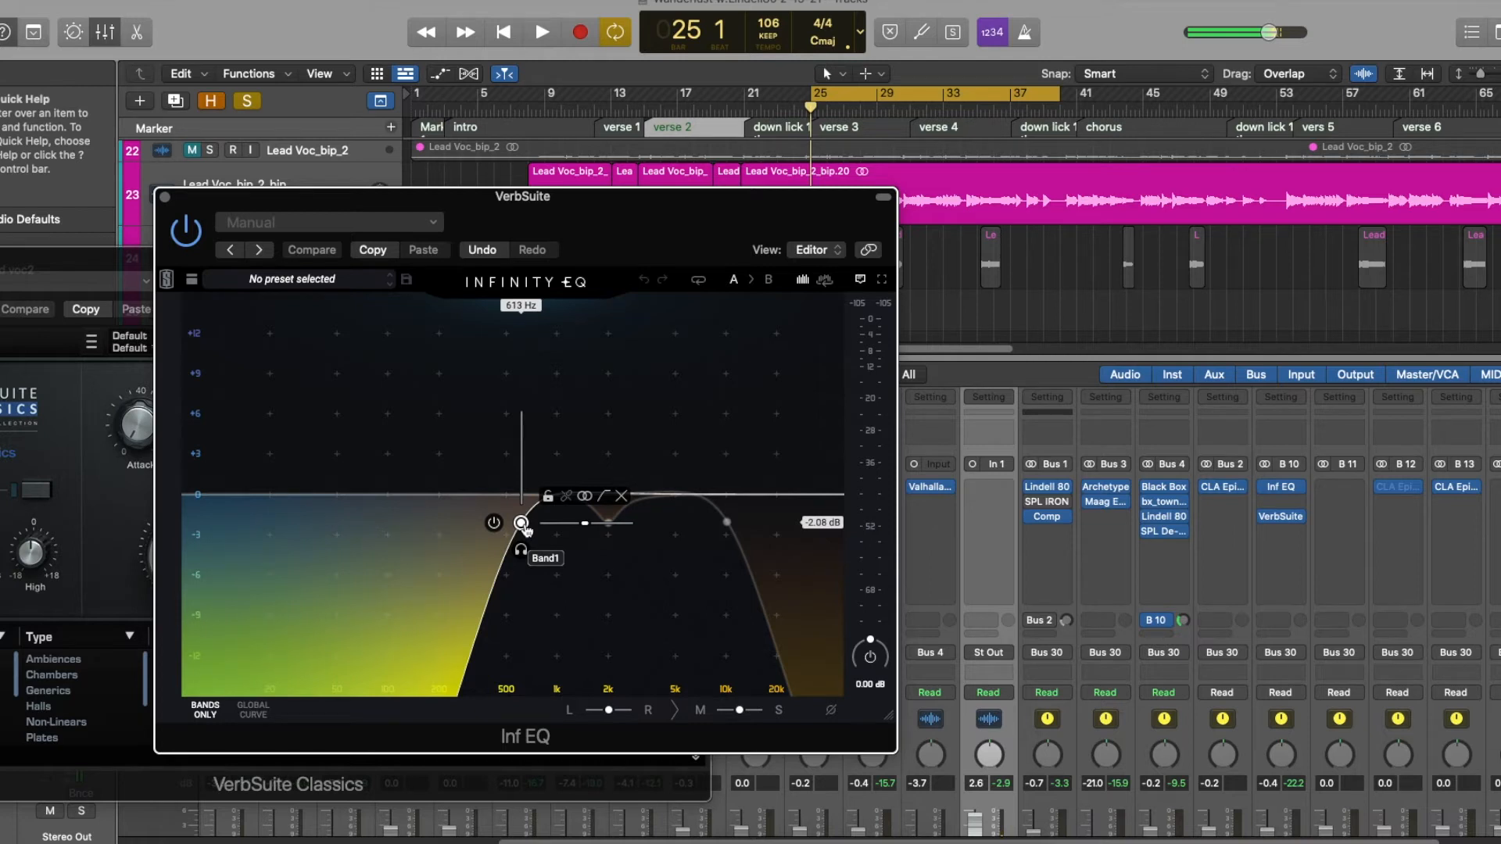
{"action": "left_click", "coordinate": [727, 522]}
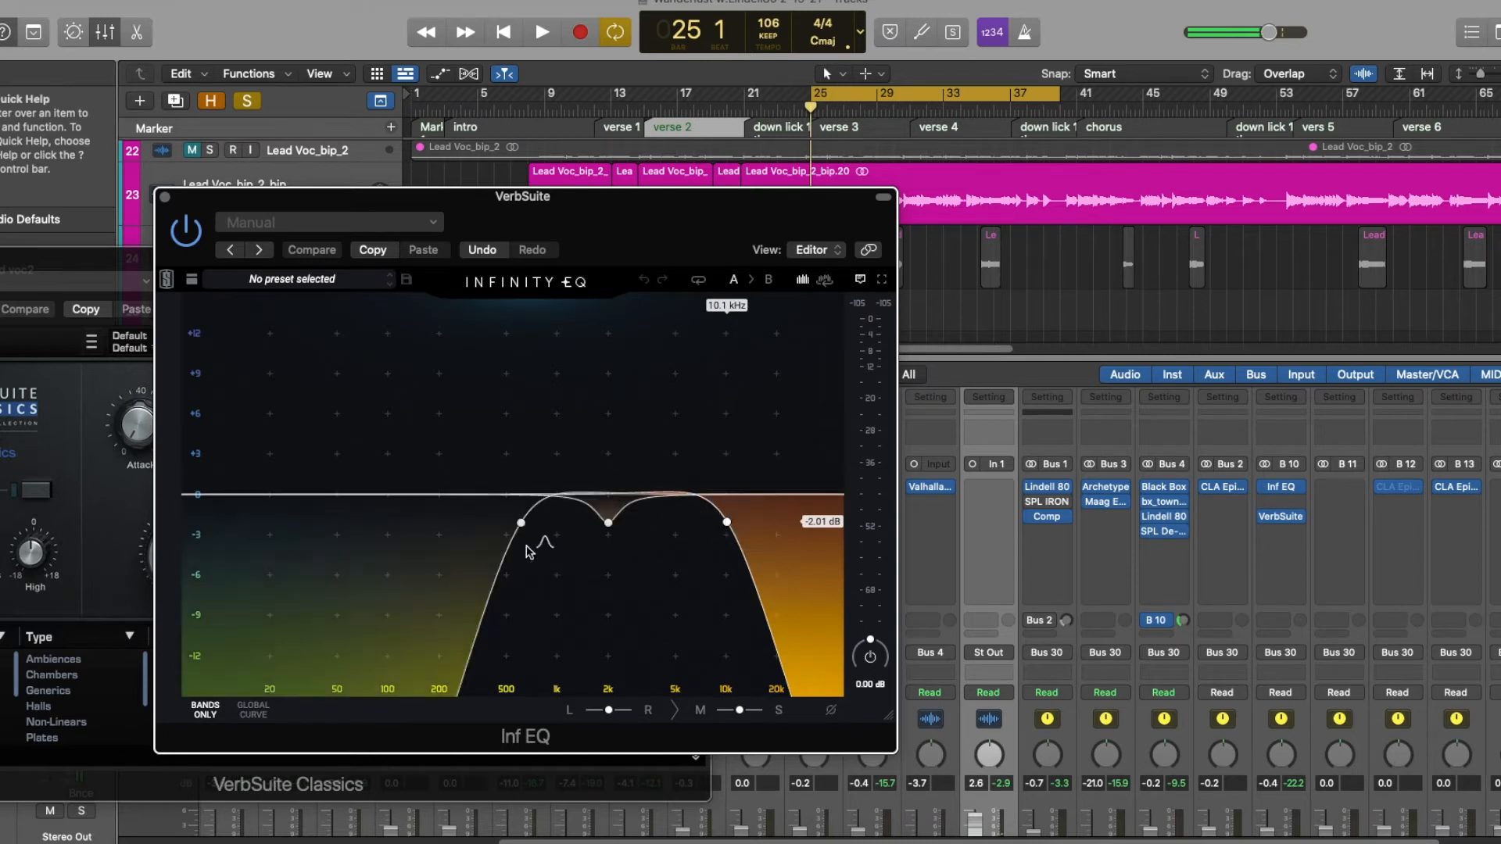
{"action": "left_click", "coordinate": [521, 523]}
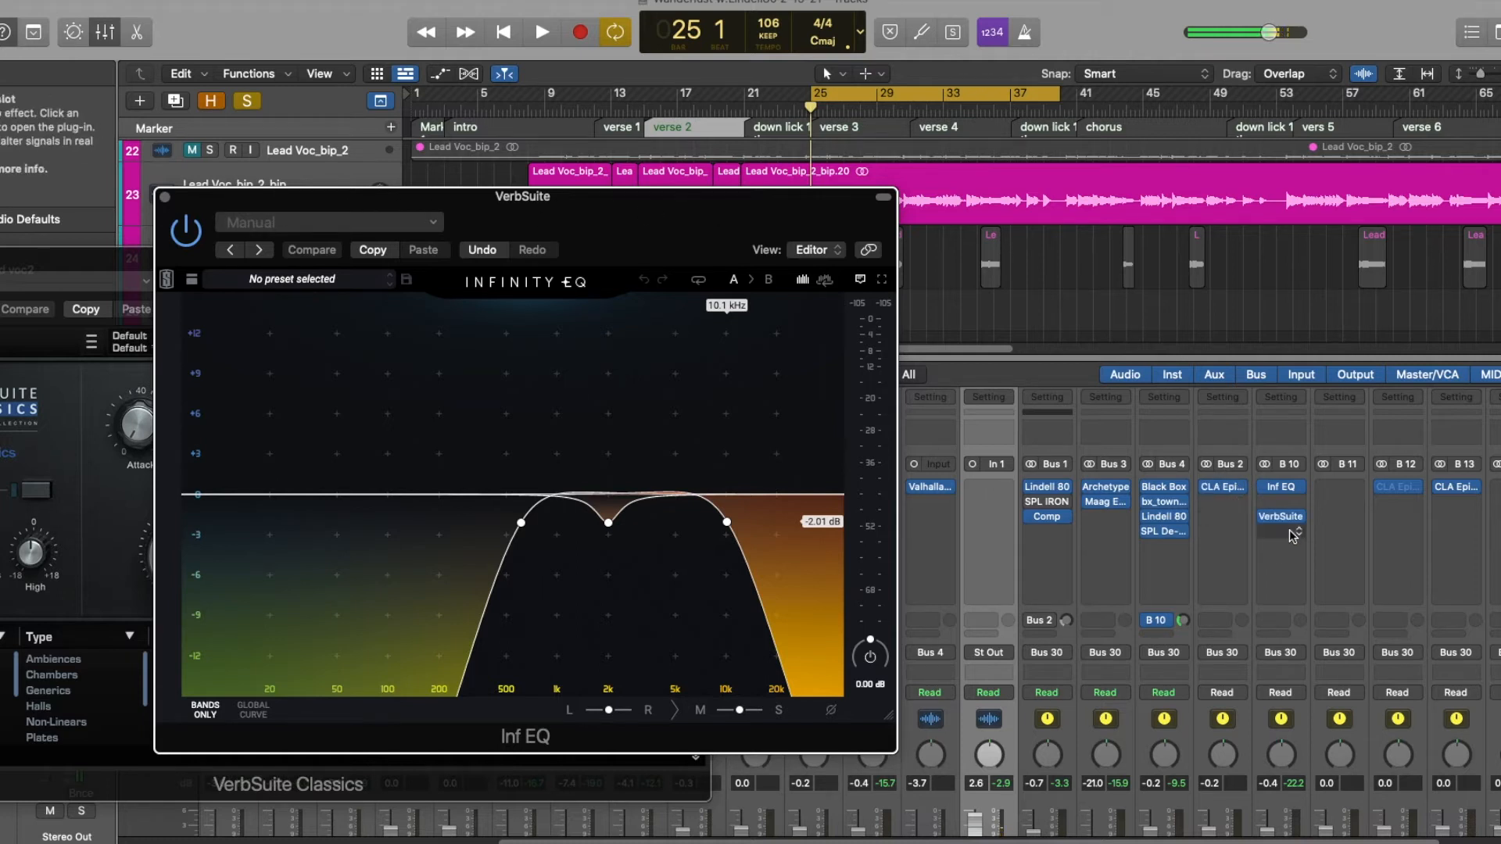
{"action": "mouse_move", "coordinate": [1286, 527]}
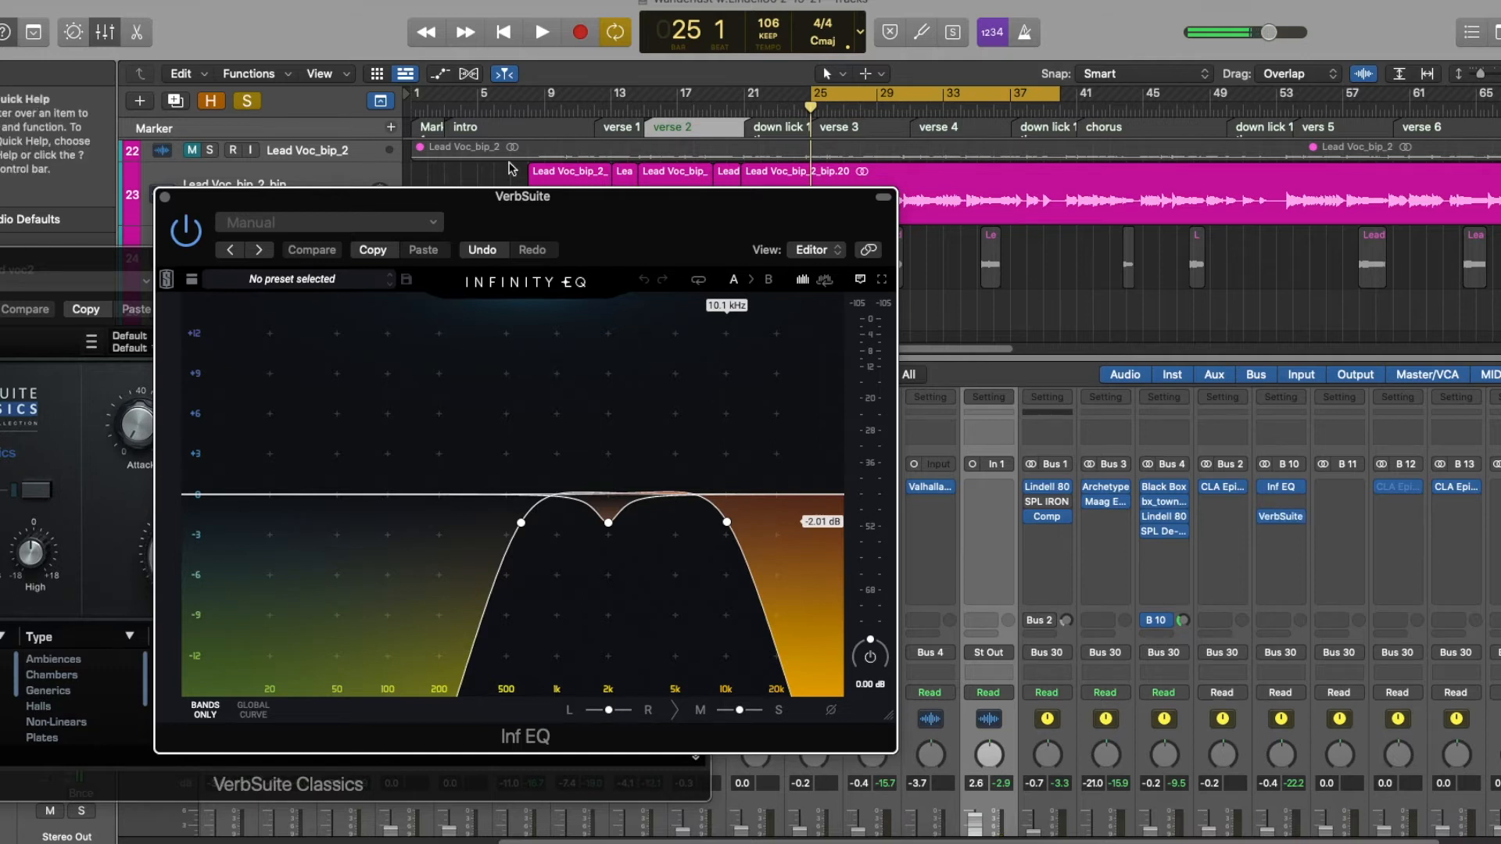
Play the soloed vocal from bar 25, comparing the reverb with Inf EQ bypassed and active, and stop back at bar 25
{"action": "left_click", "coordinate": [188, 234]}
{"action": "left_click", "coordinate": [193, 237]}
{"action": "left_click", "coordinate": [541, 32]}
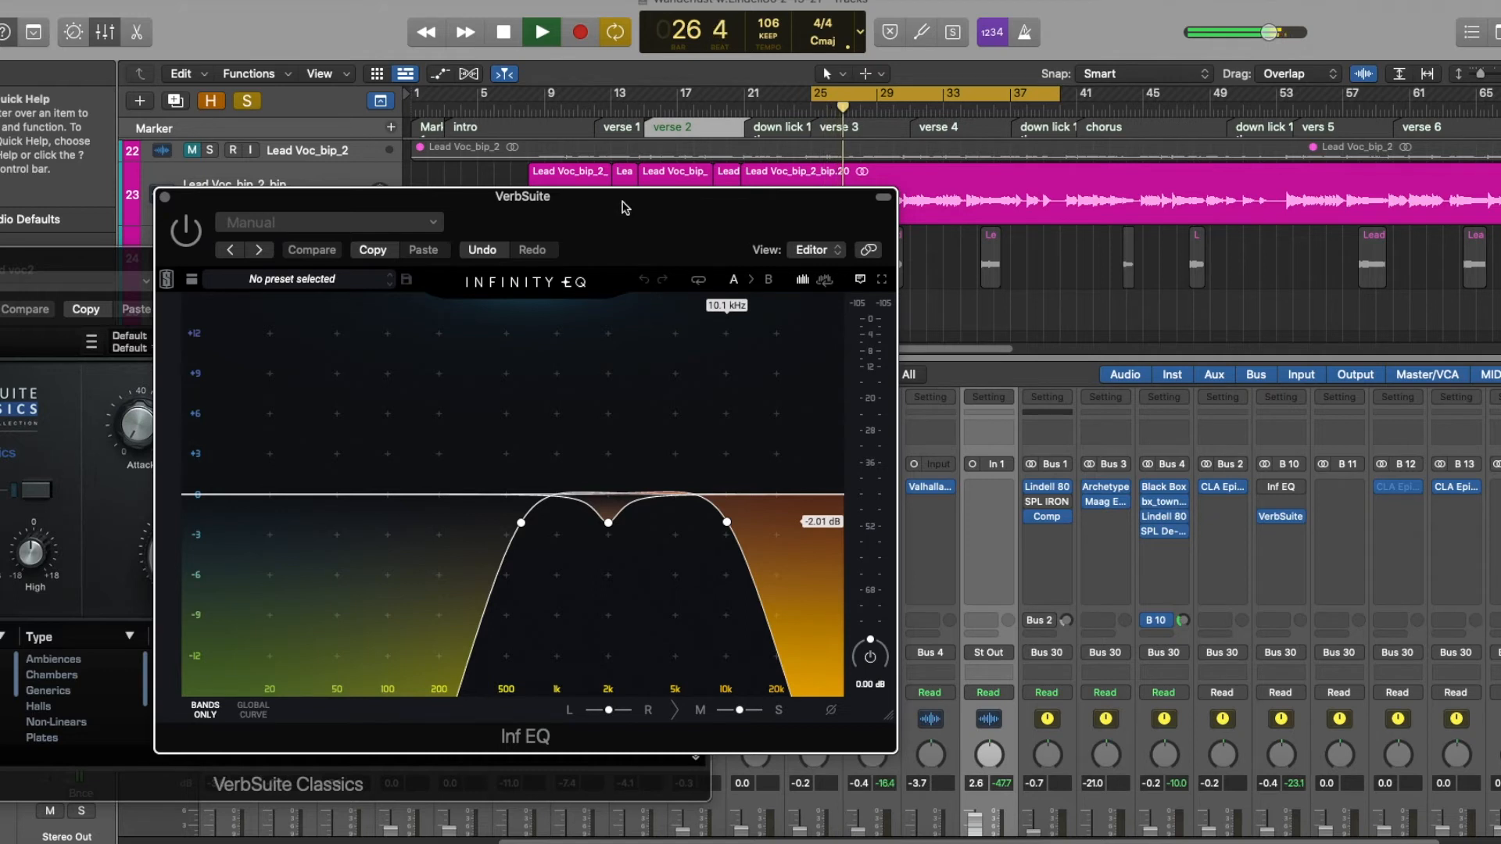
{"action": "left_click", "coordinate": [188, 232]}
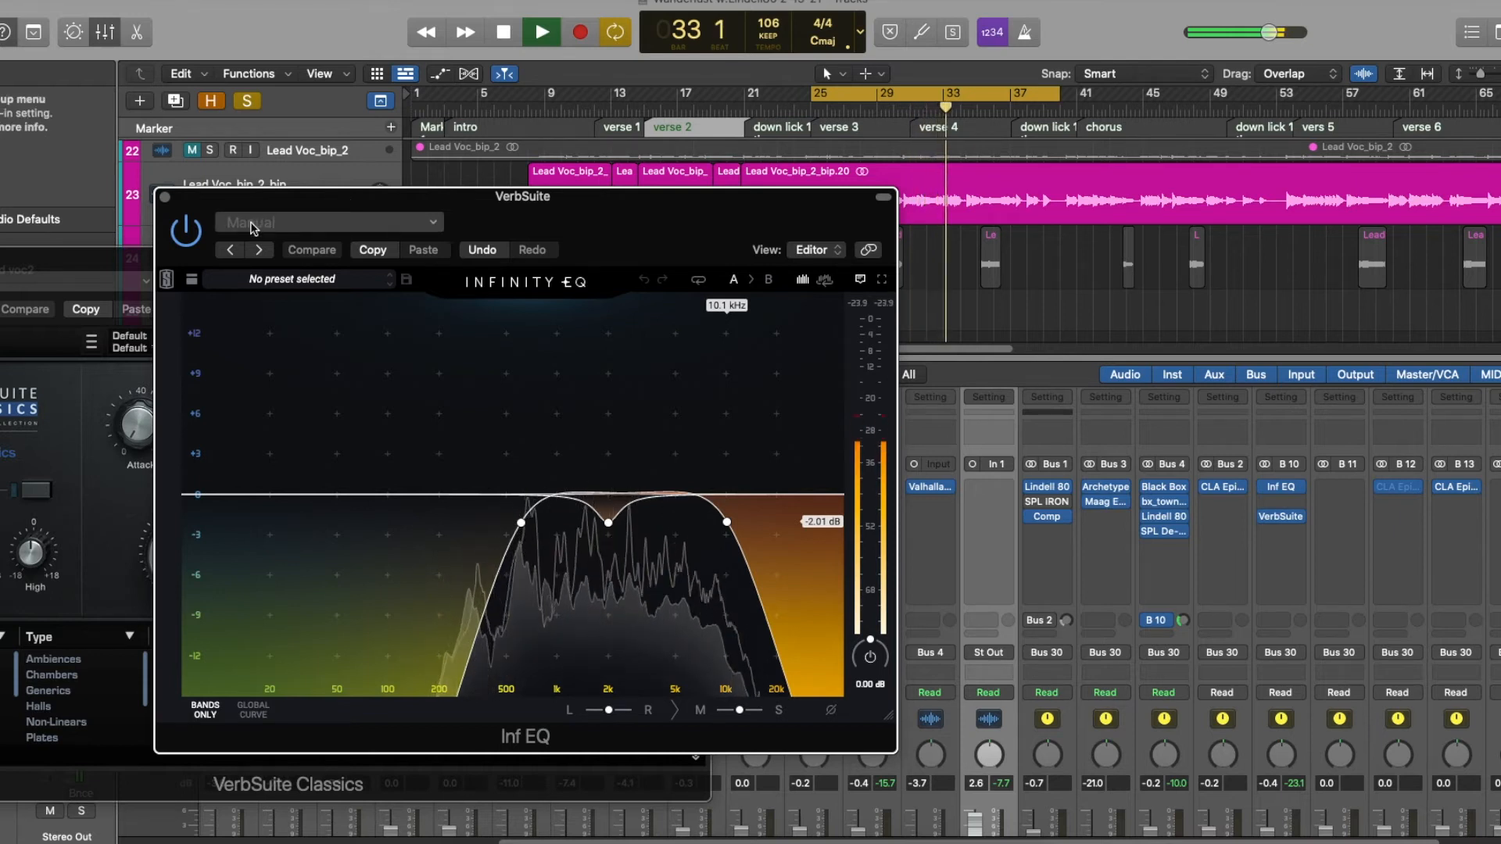
{"action": "left_click", "coordinate": [186, 232]}
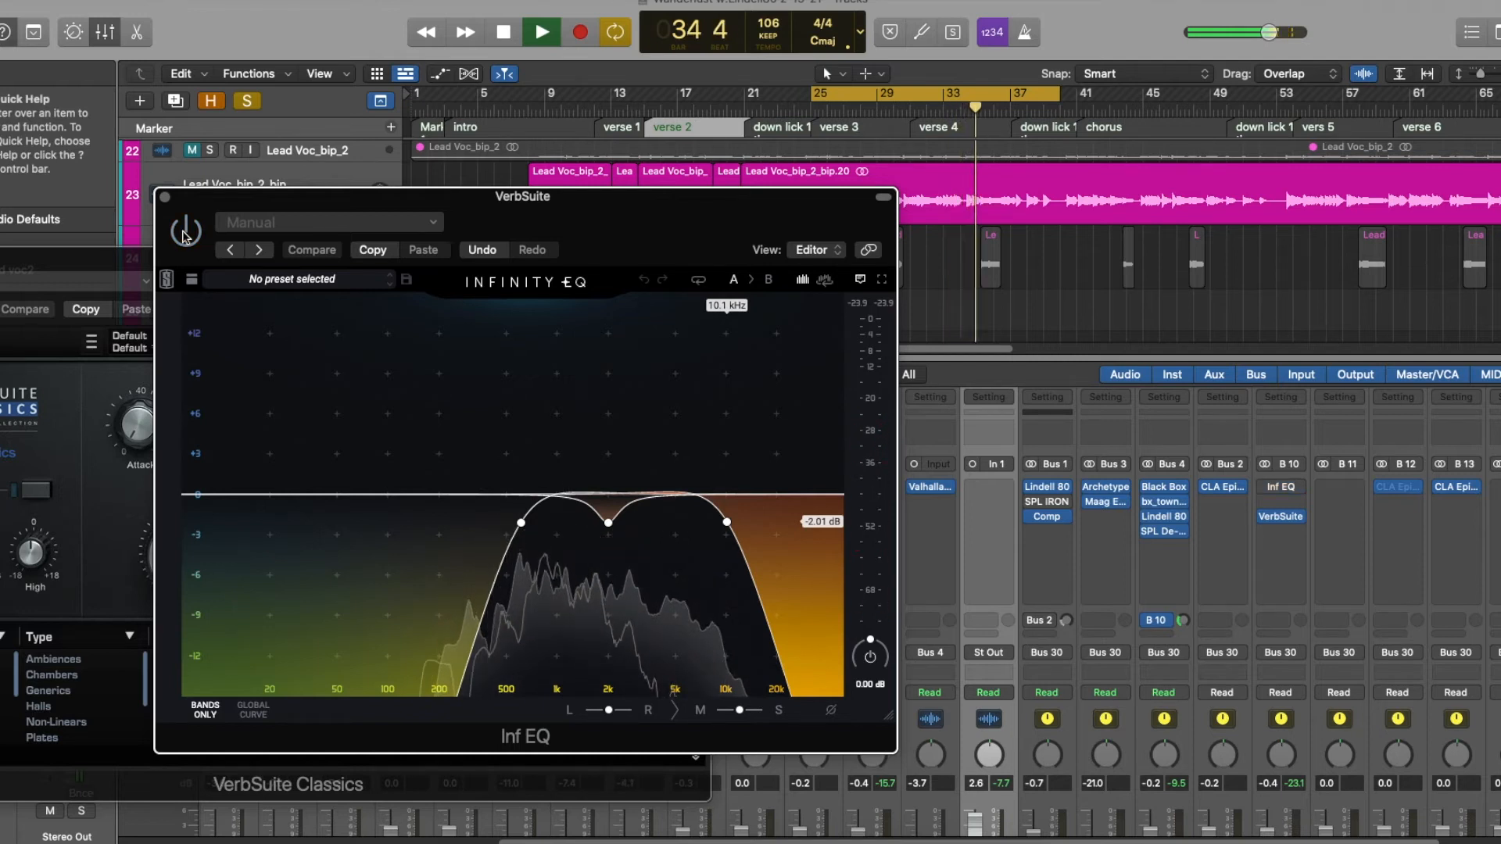
{"action": "left_click", "coordinate": [185, 232]}
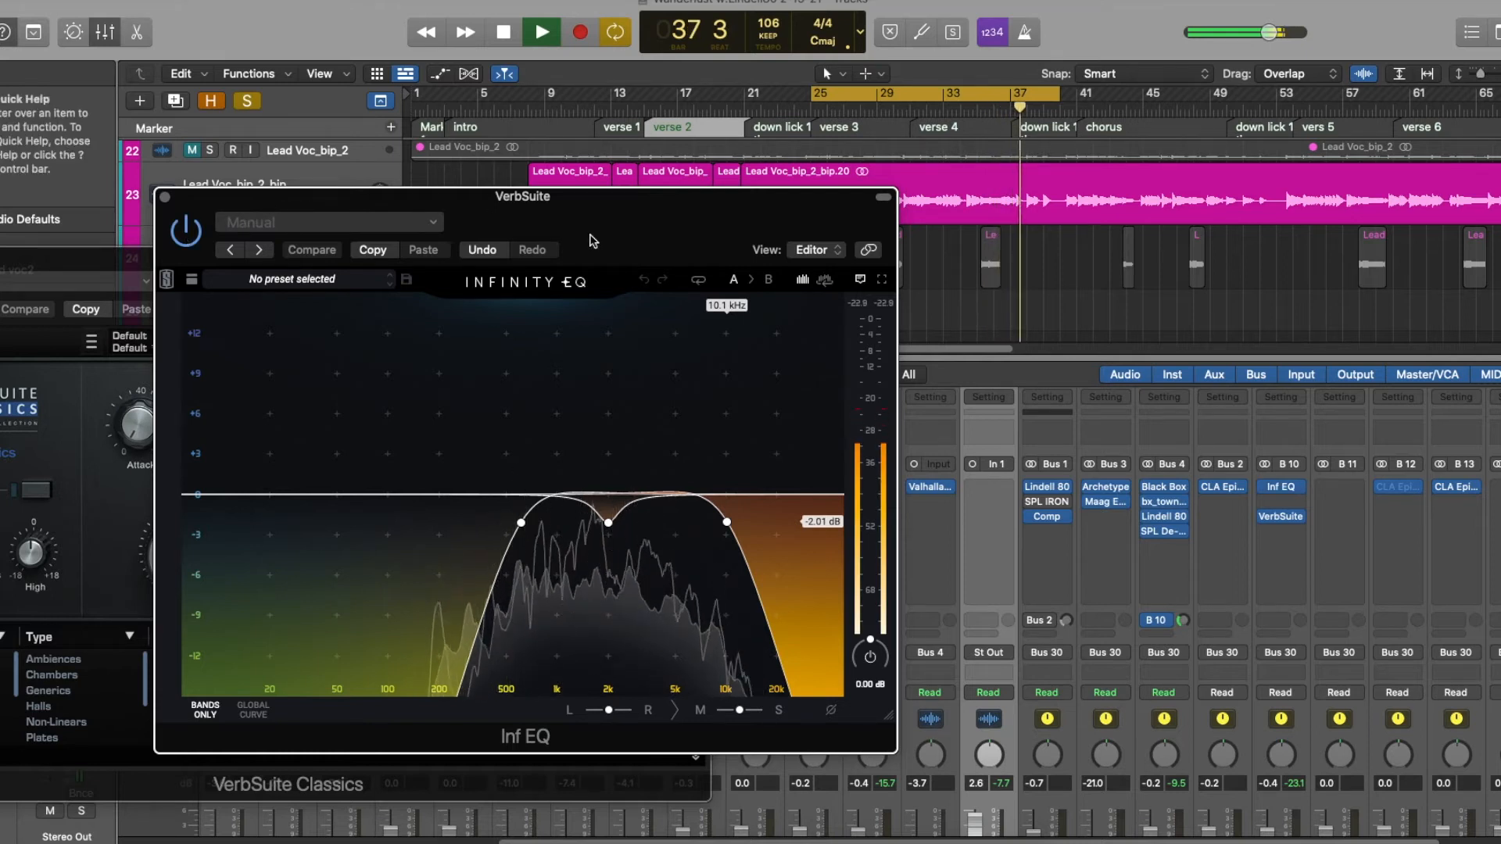
{"action": "left_click", "coordinate": [504, 33]}
{"action": "left_click", "coordinate": [504, 33]}
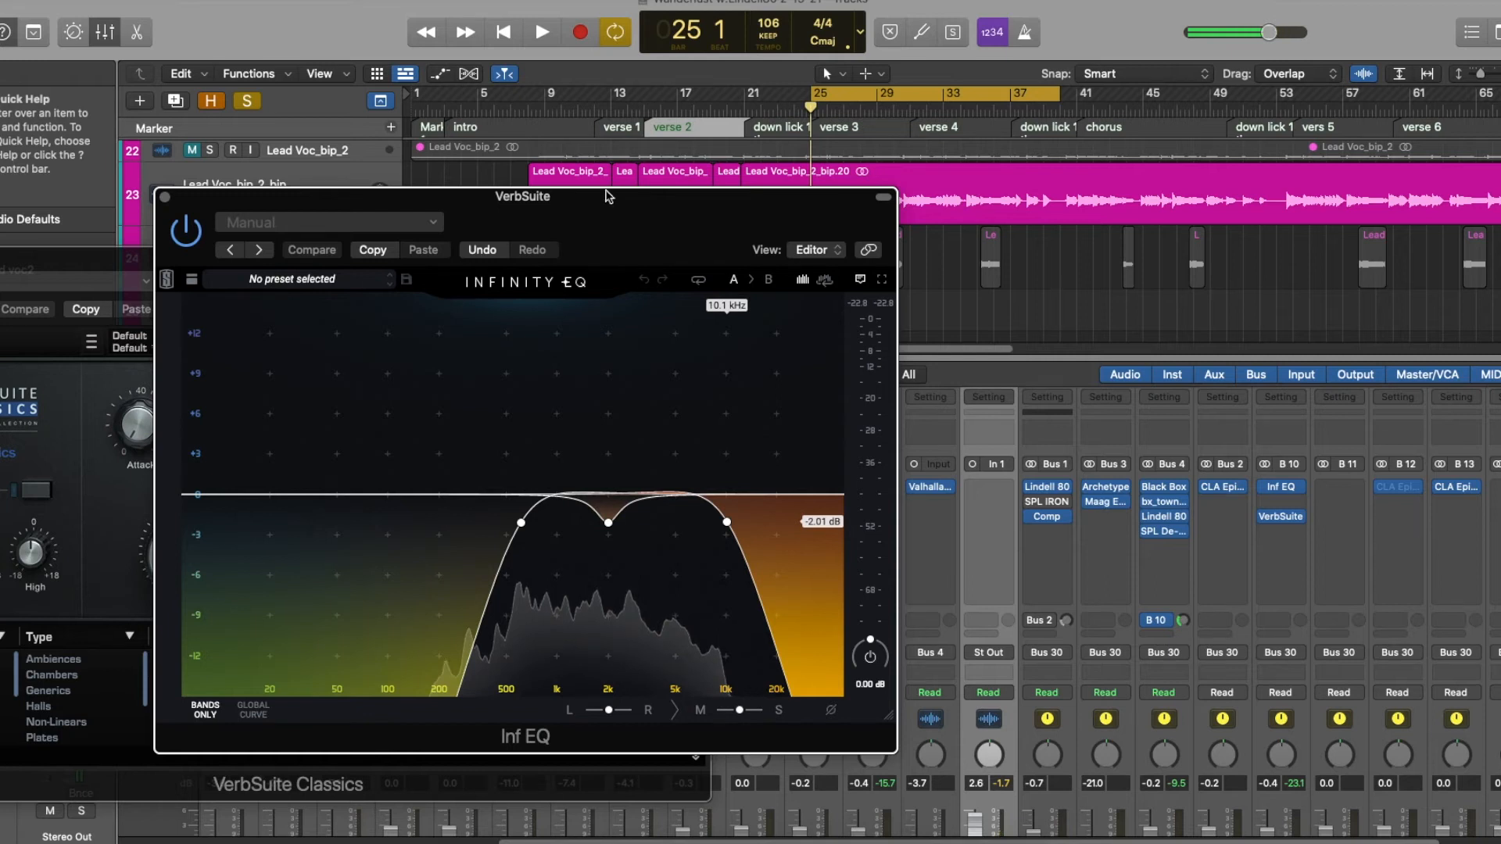
Rearrange the Inf EQ and VerbSuite Classics windows and bring the EQ back to the front
{"action": "left_click_drag", "start_coordinate": [609, 196], "coordinate": [1018, 259]}
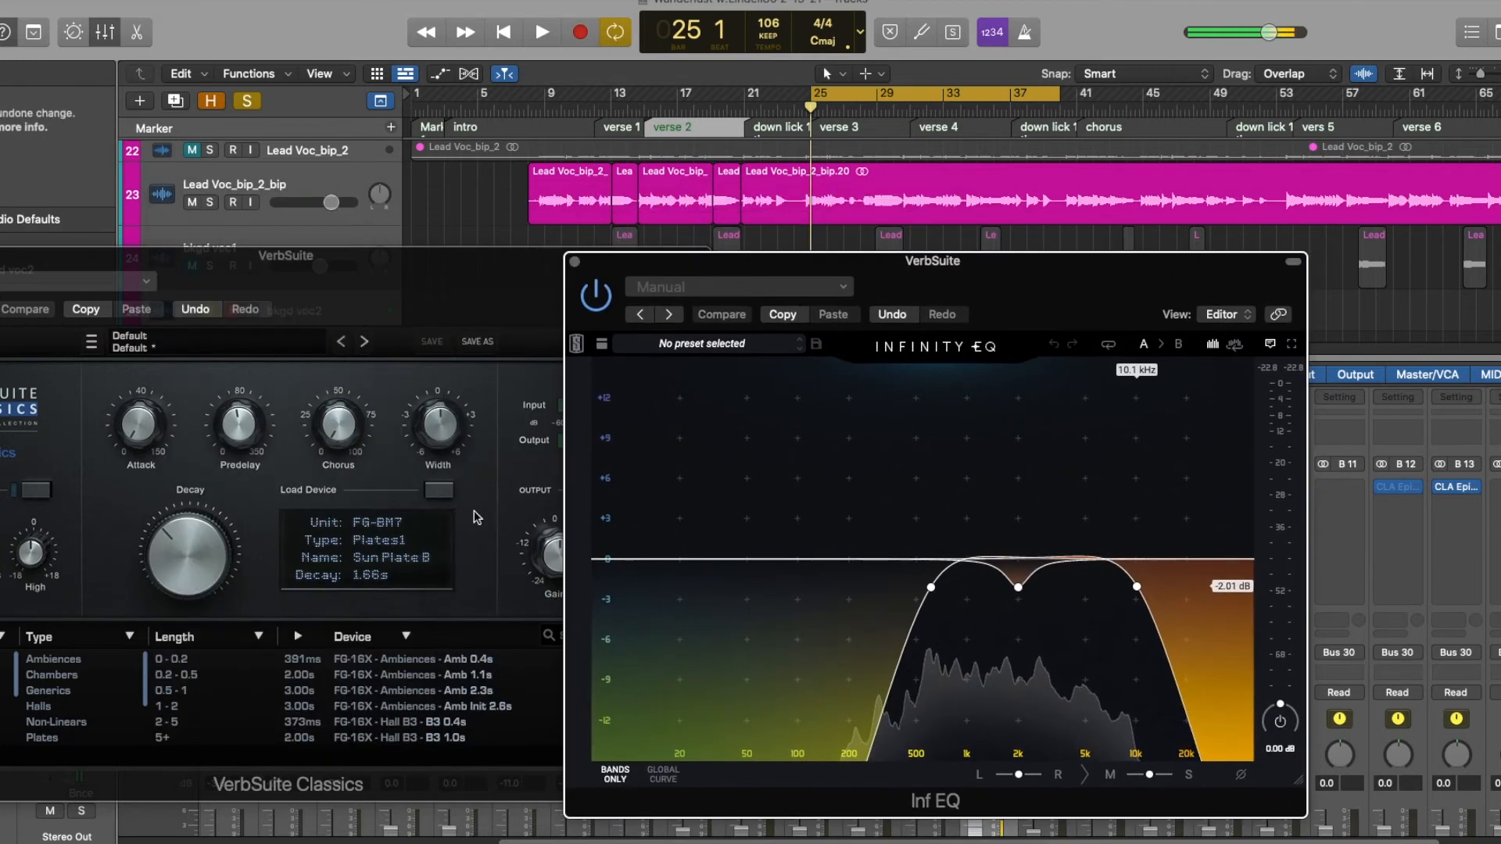
{"action": "left_click_drag", "start_coordinate": [288, 268], "coordinate": [244, 286]}
{"action": "left_click_drag", "start_coordinate": [780, 272], "coordinate": [416, 172]}
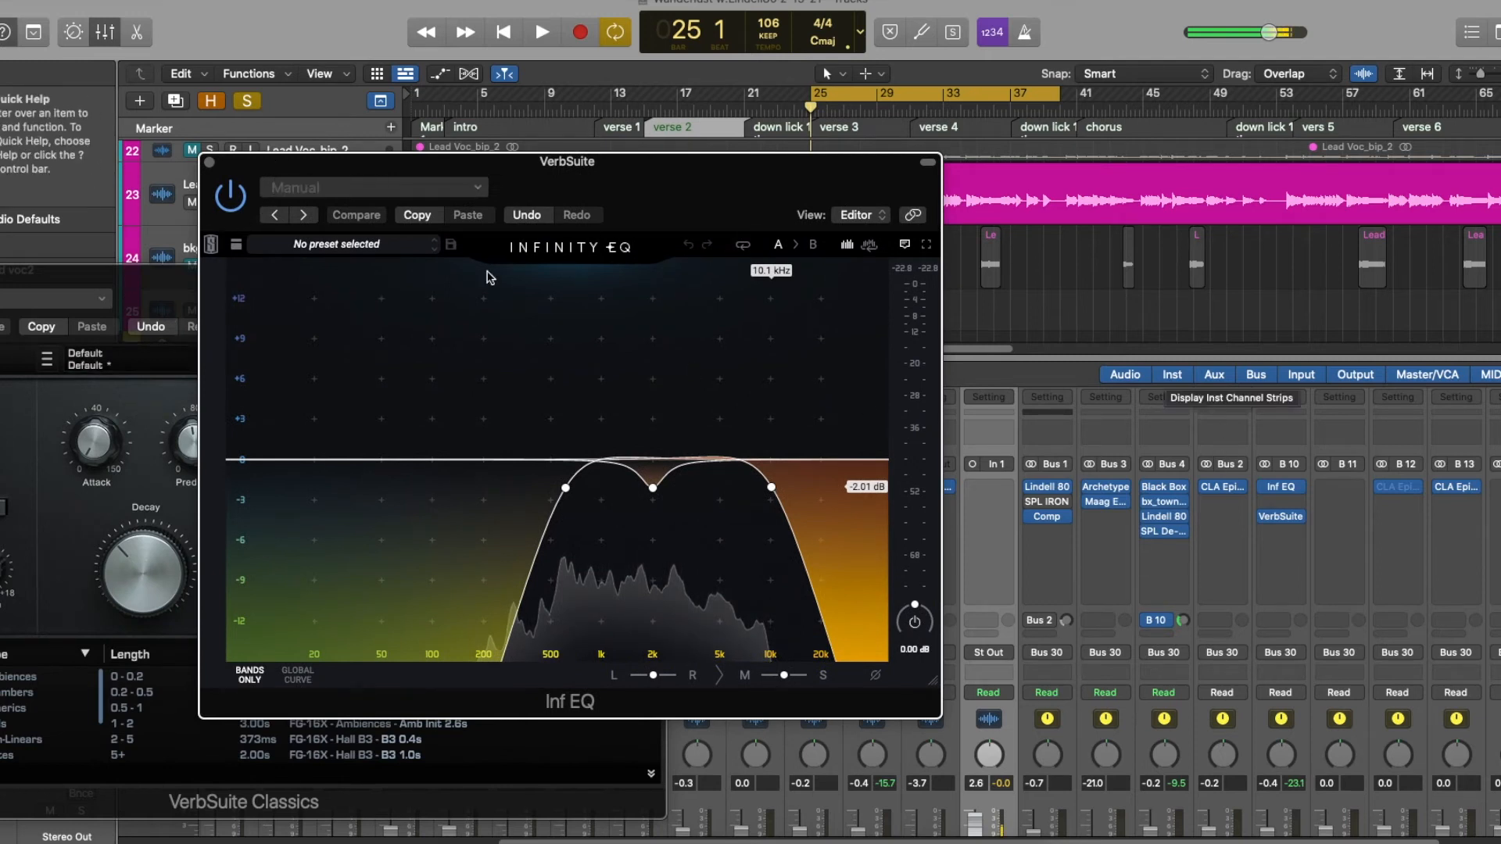
{"action": "left_click", "coordinate": [151, 282]}
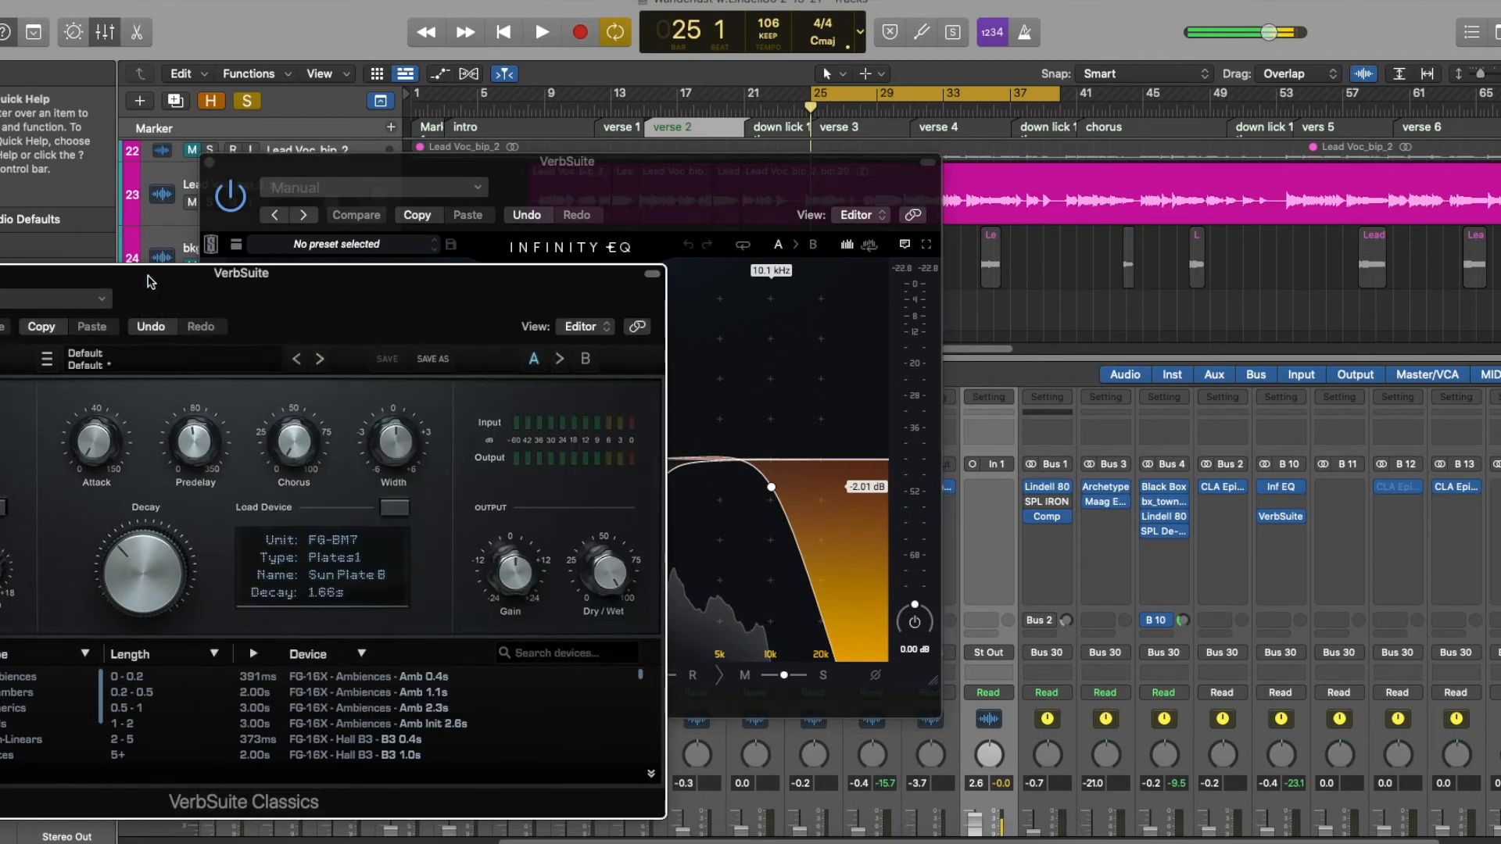
{"action": "left_click", "coordinate": [507, 170]}
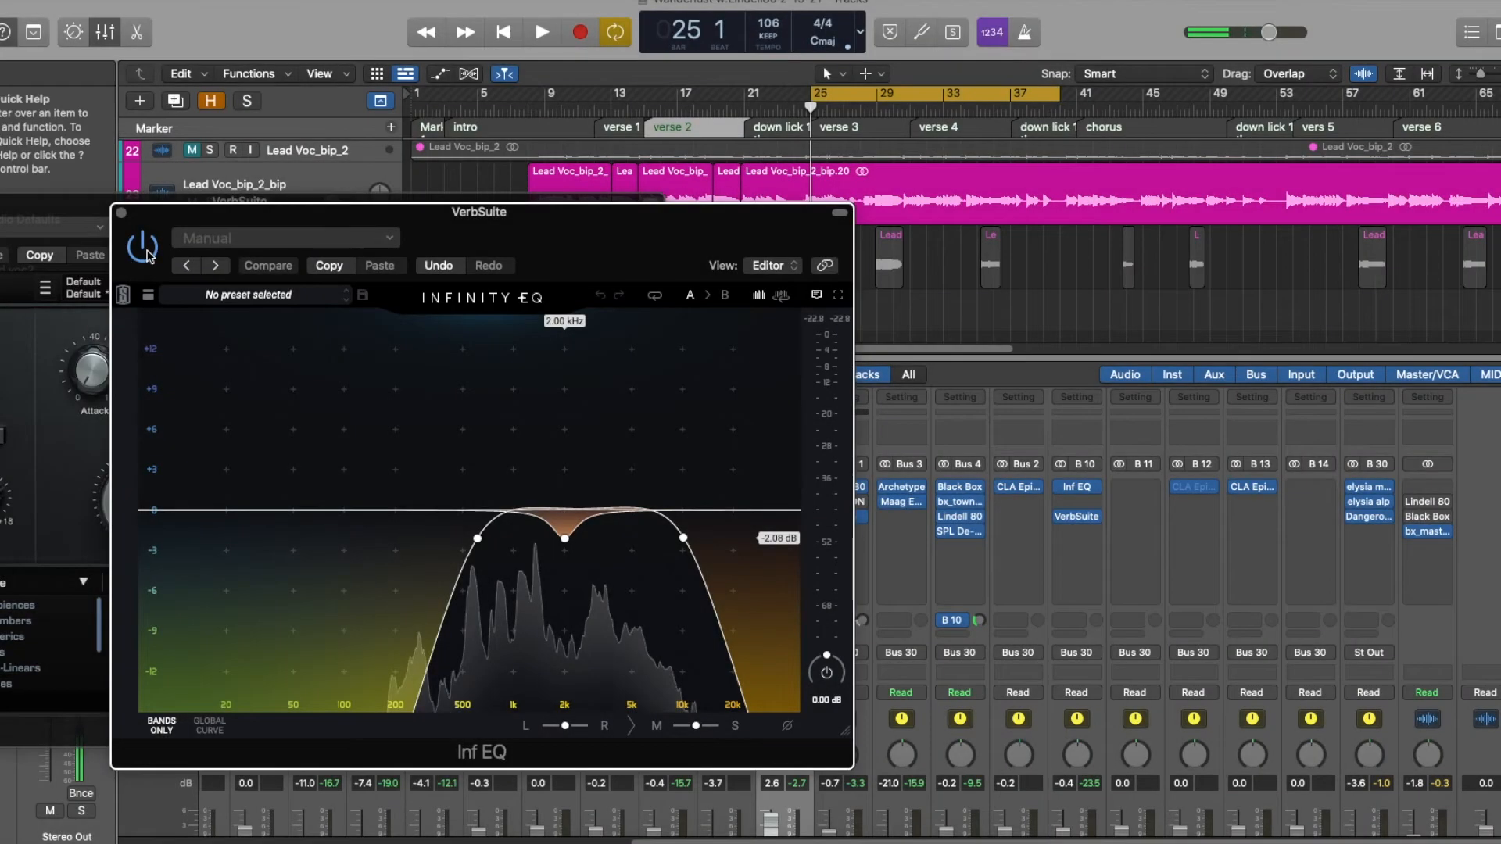
Play the full mix without solo from bar 25, comparing the reverb with Inf EQ bypassed and active, and stop playback
{"action": "left_click", "coordinate": [145, 250]}
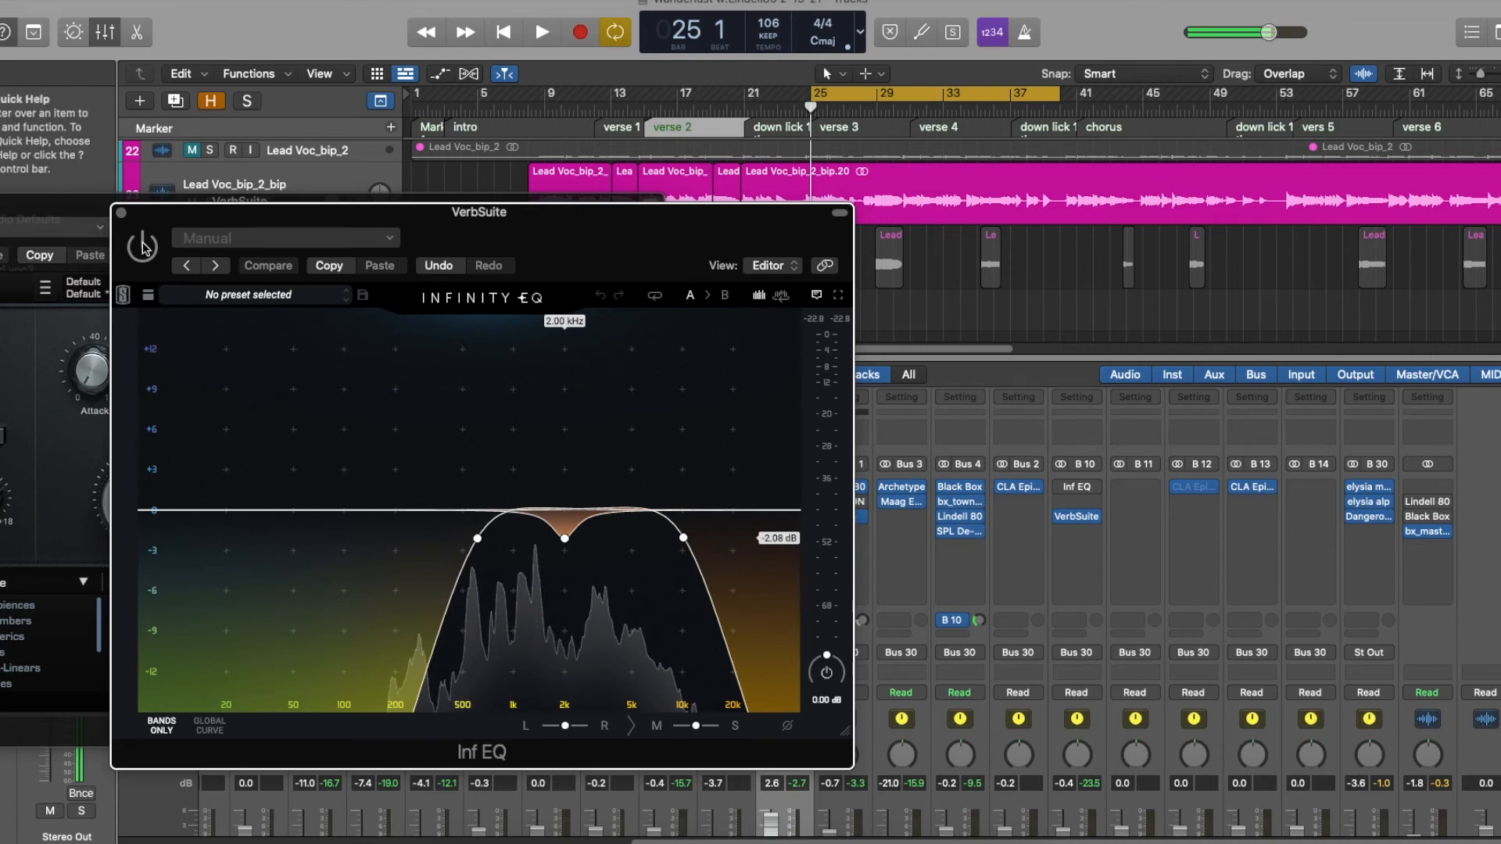
{"action": "left_click", "coordinate": [542, 32]}
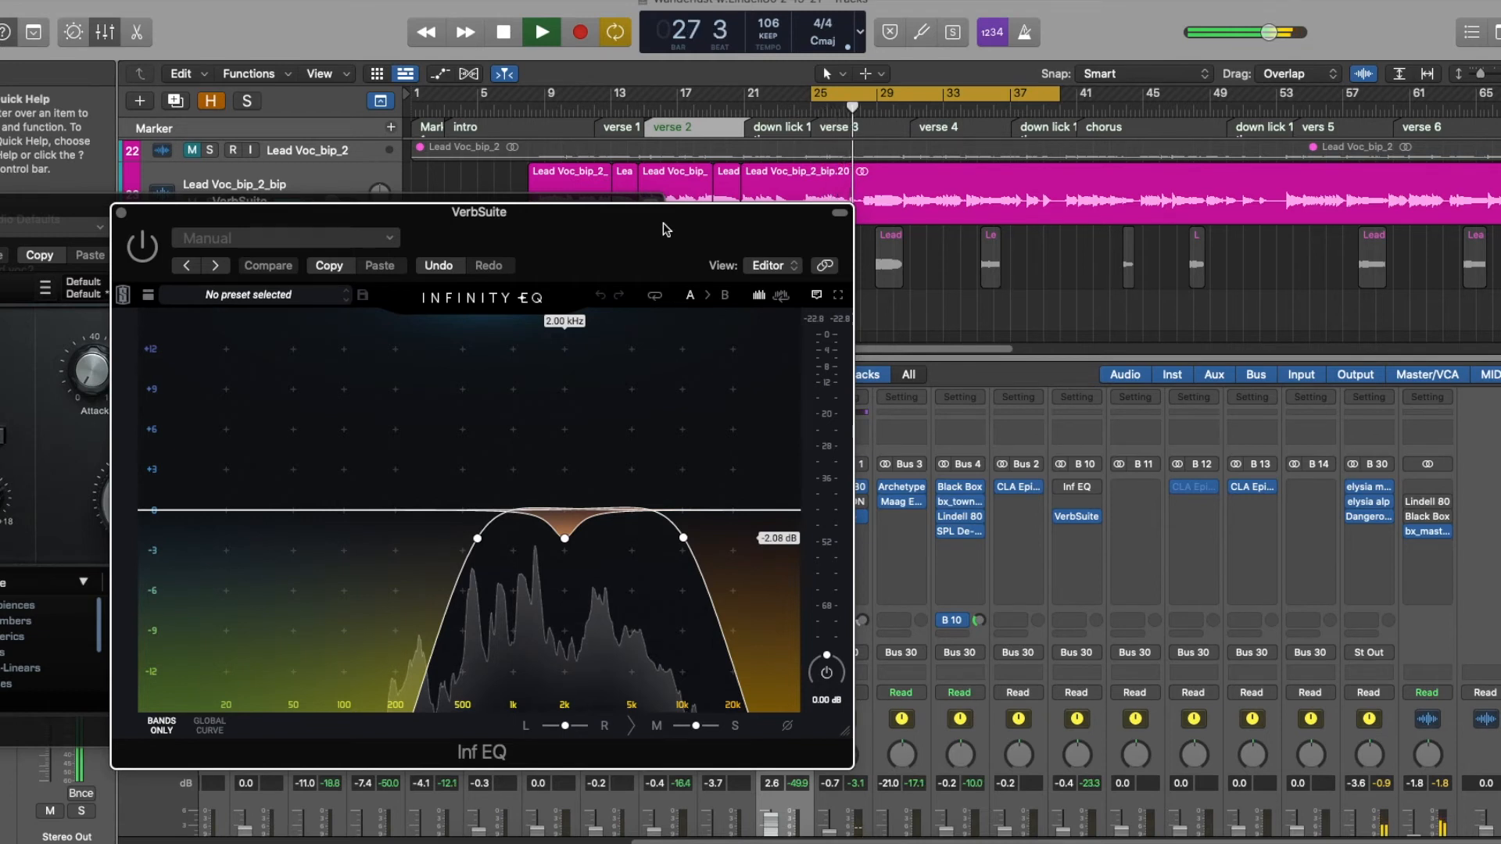
{"action": "left_click", "coordinate": [140, 258]}
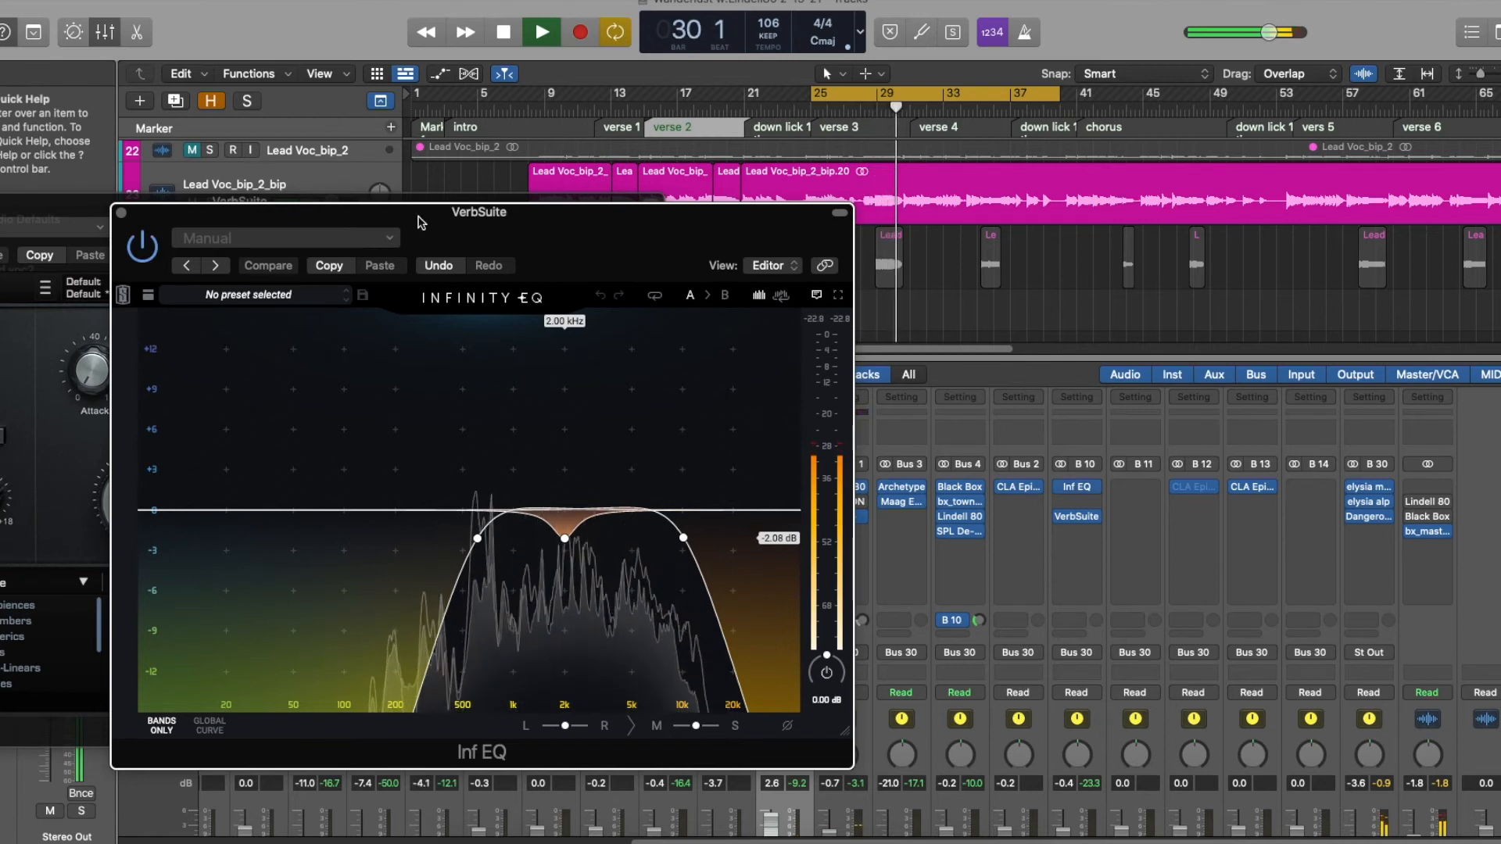
{"action": "left_click", "coordinate": [143, 248]}
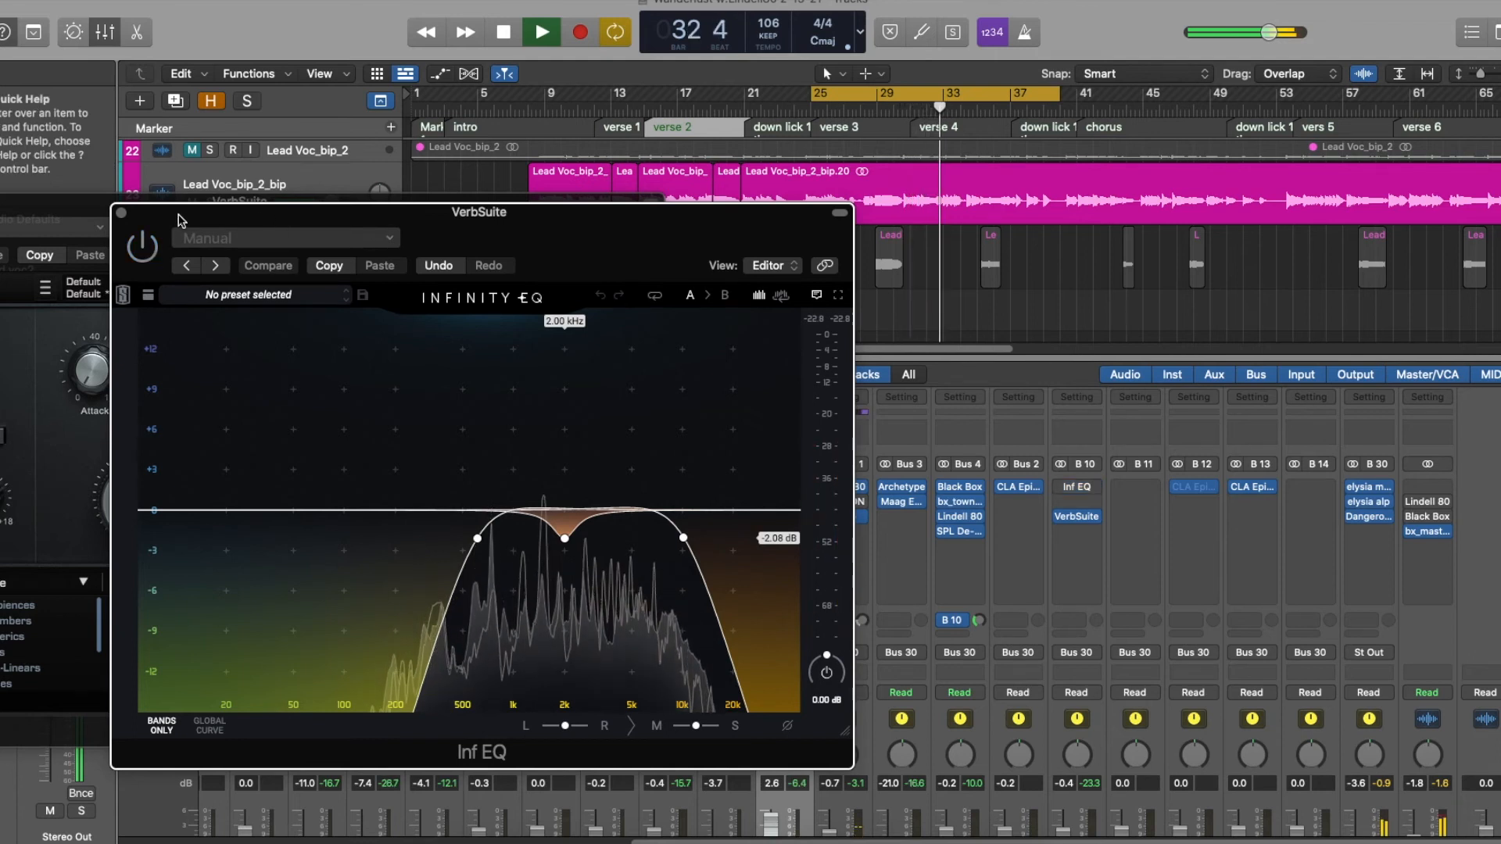
{"action": "left_click", "coordinate": [142, 258]}
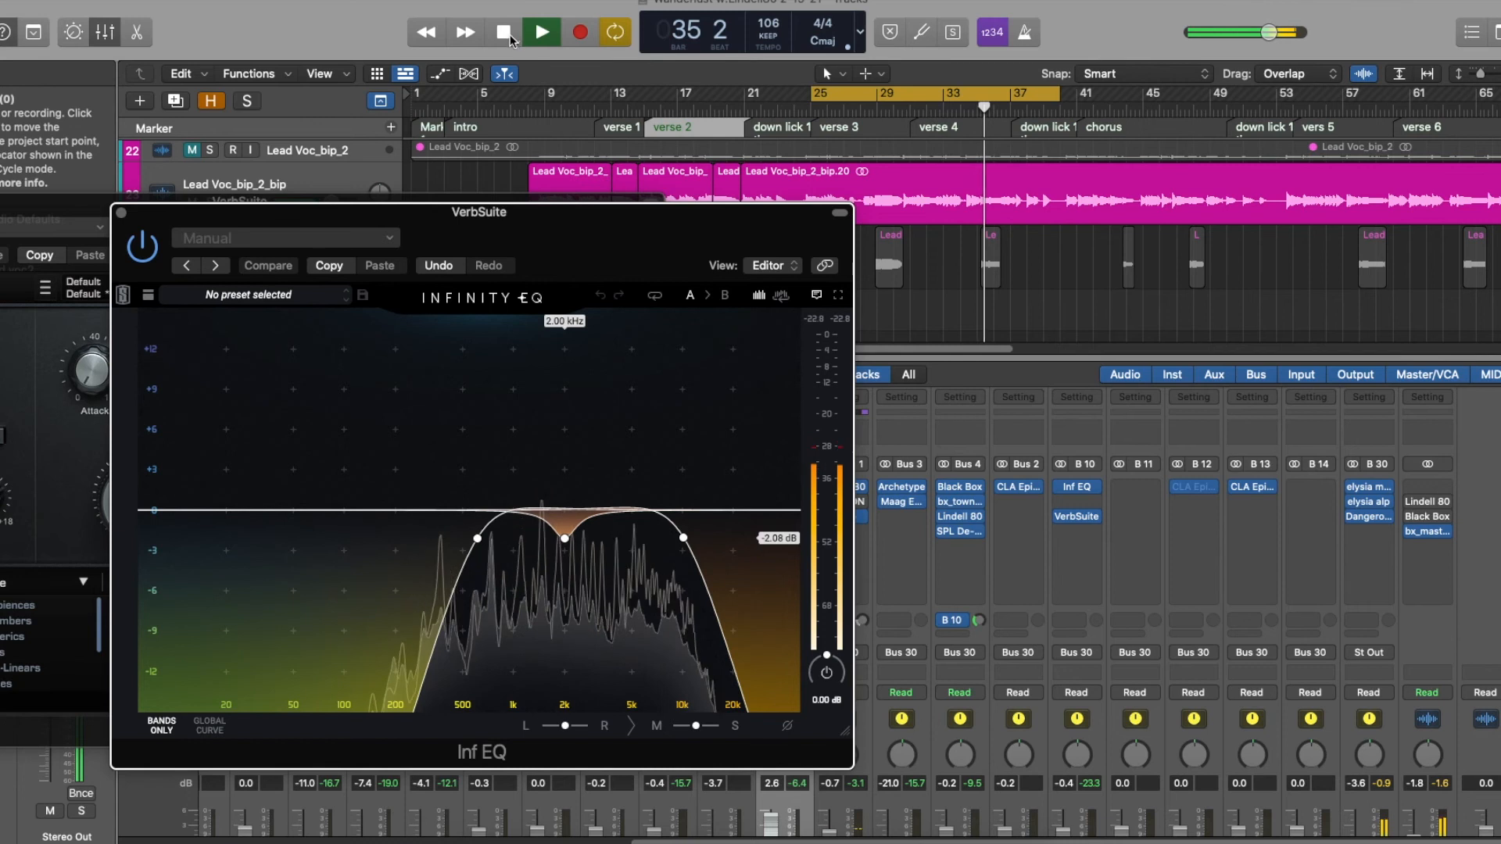
{"action": "left_click", "coordinate": [504, 35]}
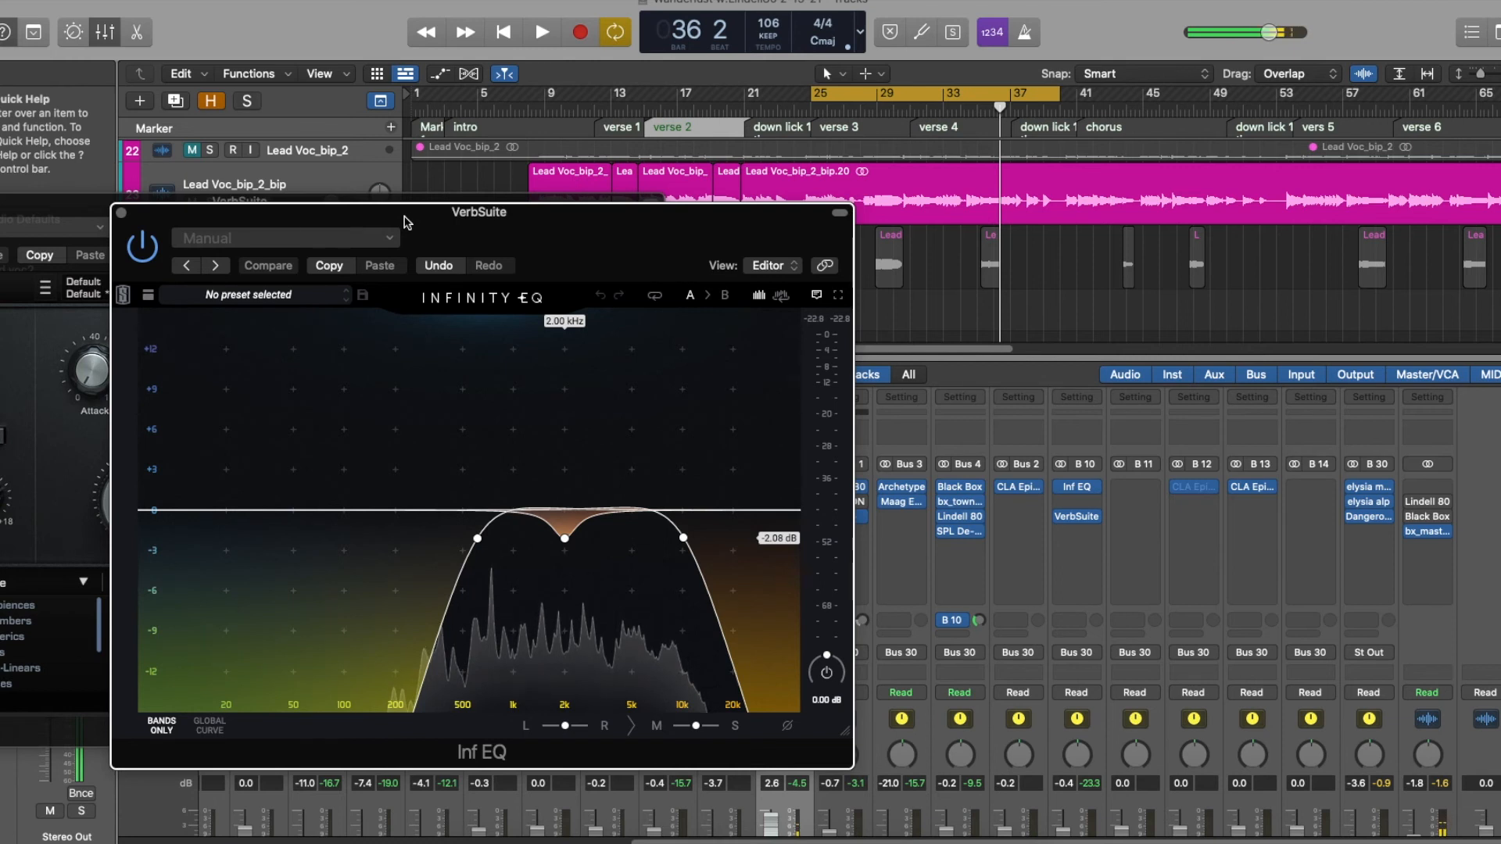
Examine the 2 kHz bell cut in Inf EQ, keeping the plug-in window in clear view
{"action": "left_click_drag", "start_coordinate": [677, 220], "coordinate": [712, 122]}
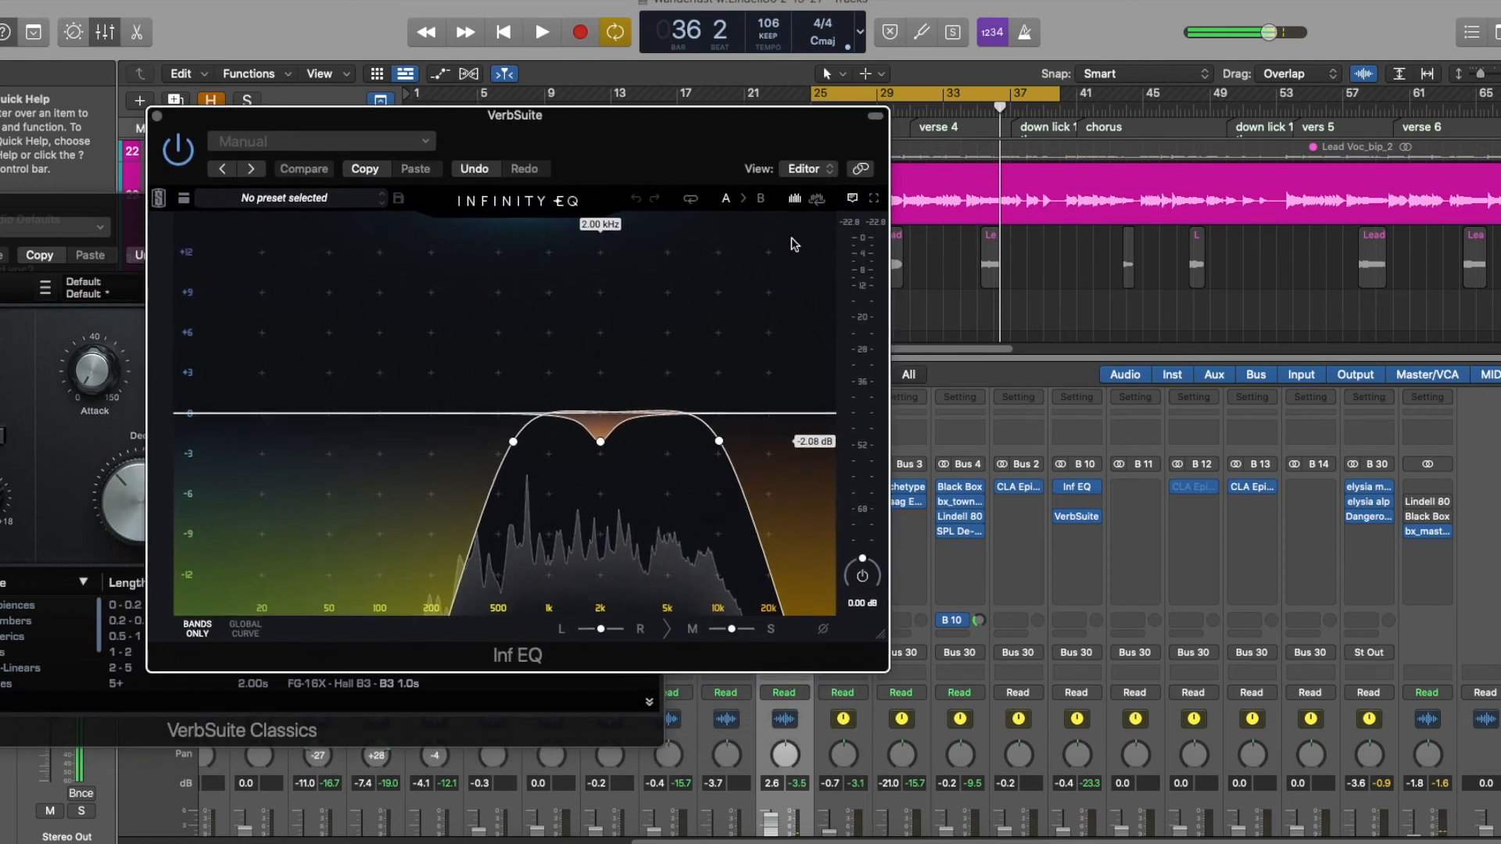
{"action": "left_click", "coordinate": [600, 442]}
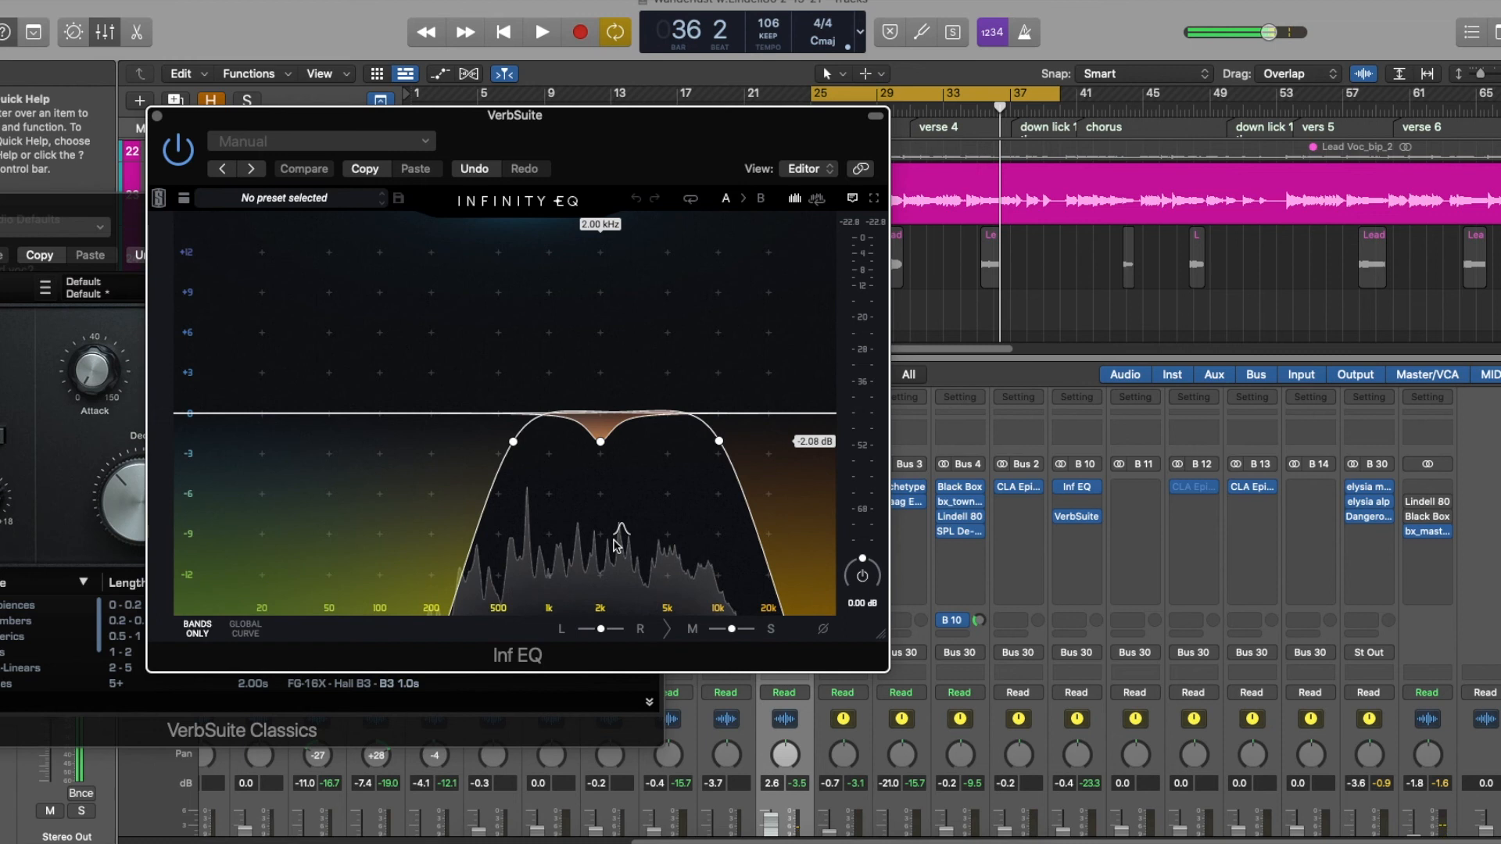
{"action": "left_click", "coordinate": [600, 442]}
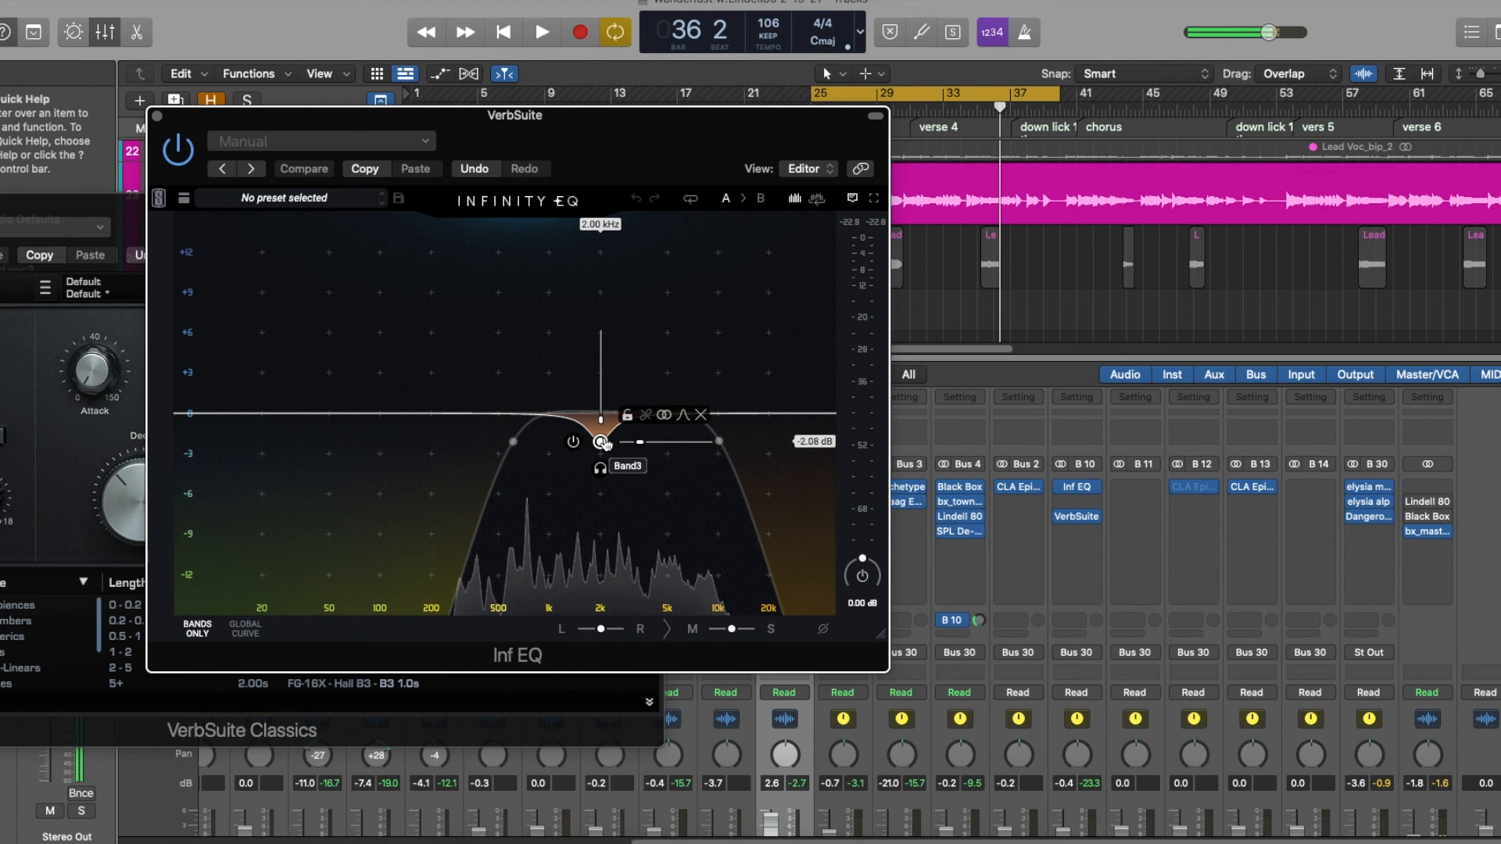
{"action": "mouse_move", "coordinate": [795, 123]}
{"action": "left_mouse_down"}
{"action": "mouse_move", "coordinate": [755, 133]}
{"action": "mouse_move", "coordinate": [749, 267]}
{"action": "mouse_move", "coordinate": [921, 199]}
{"action": "left_mouse_up"}
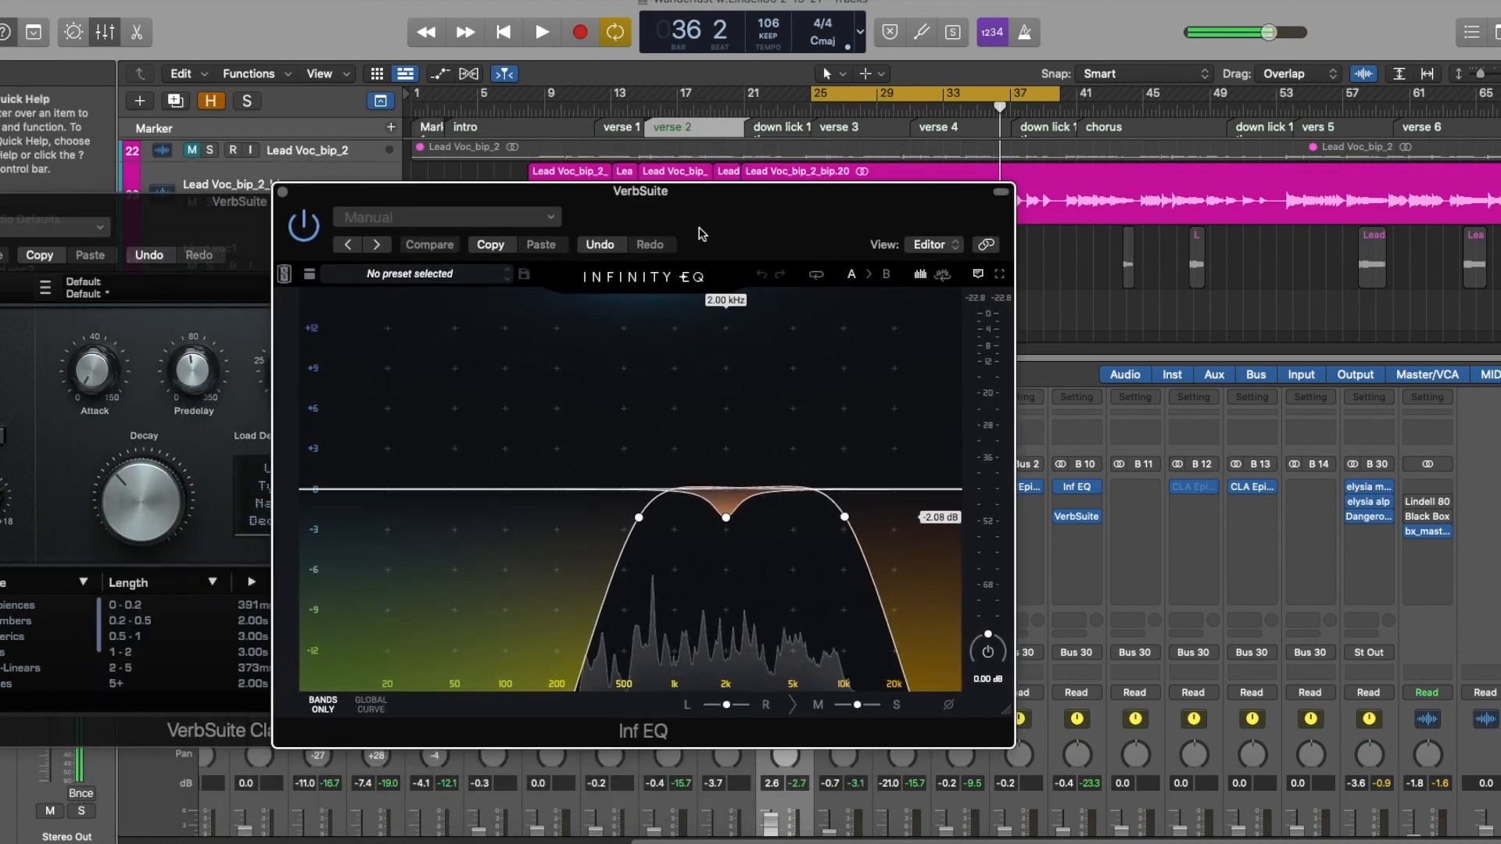